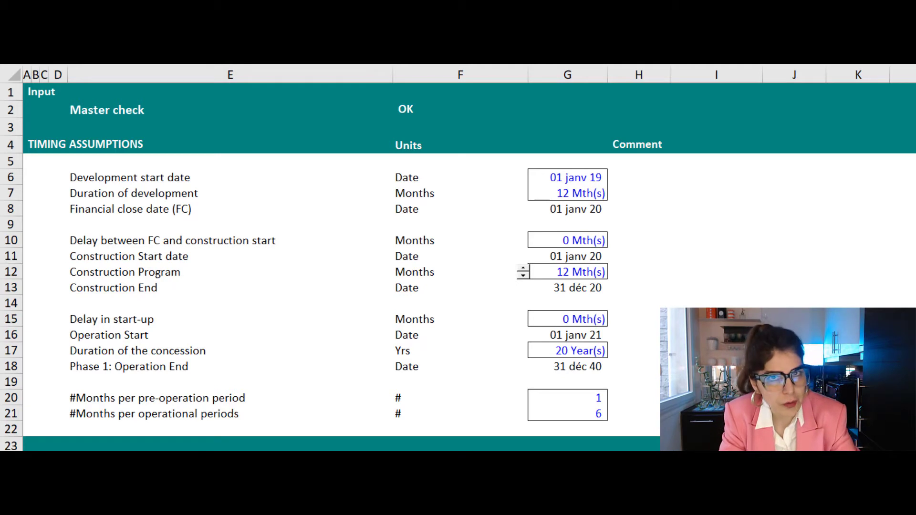
click(858, 319)
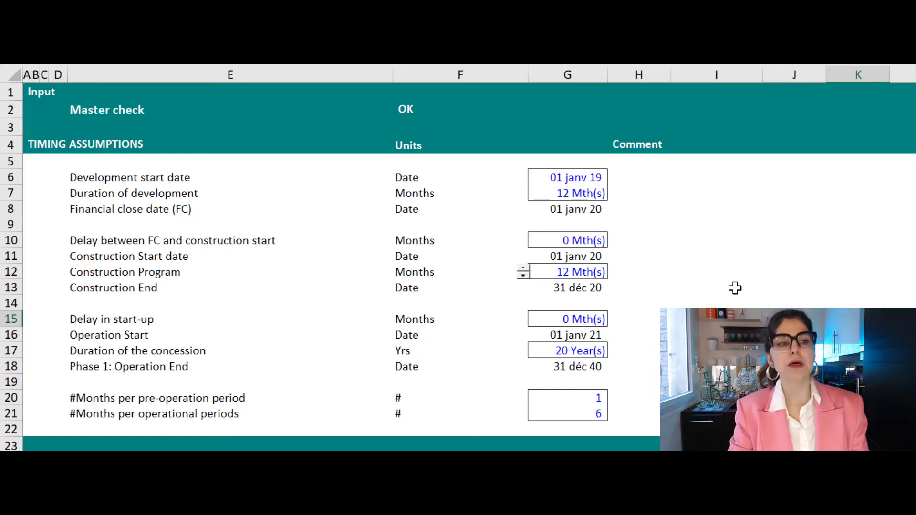
drag(11, 177, 11, 225)
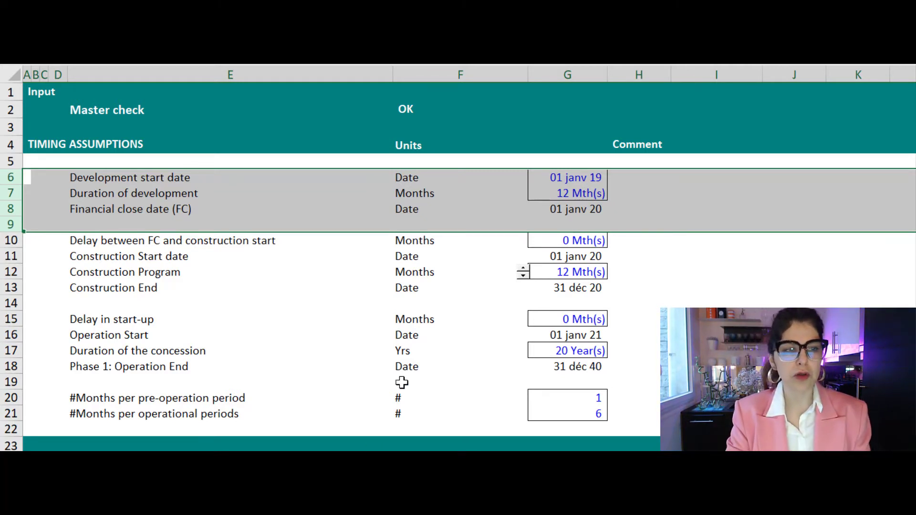
click(371, 306)
click(21, 176)
drag(21, 176, 36, 222)
click(154, 173)
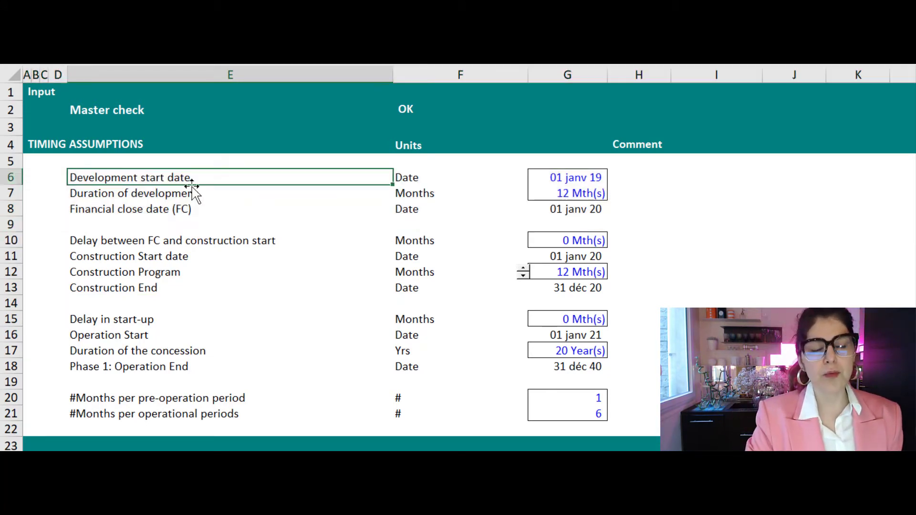
click(564, 179)
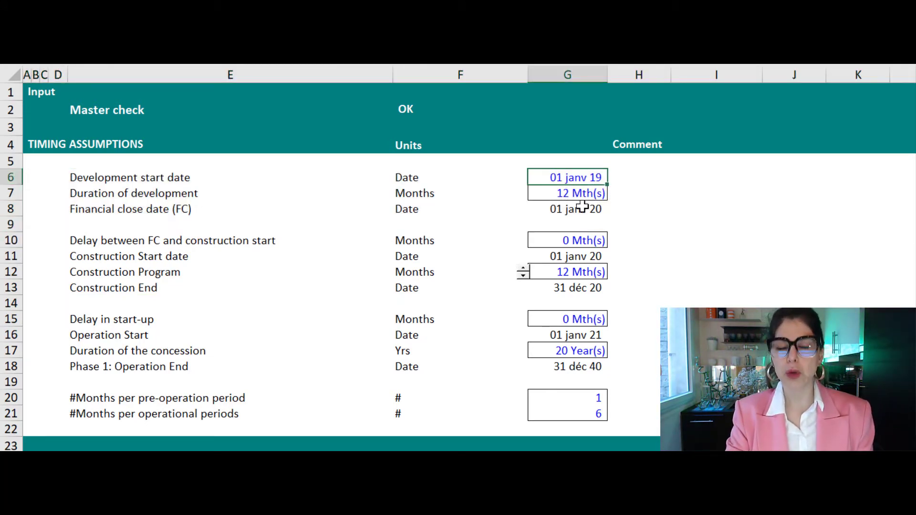
click(544, 194)
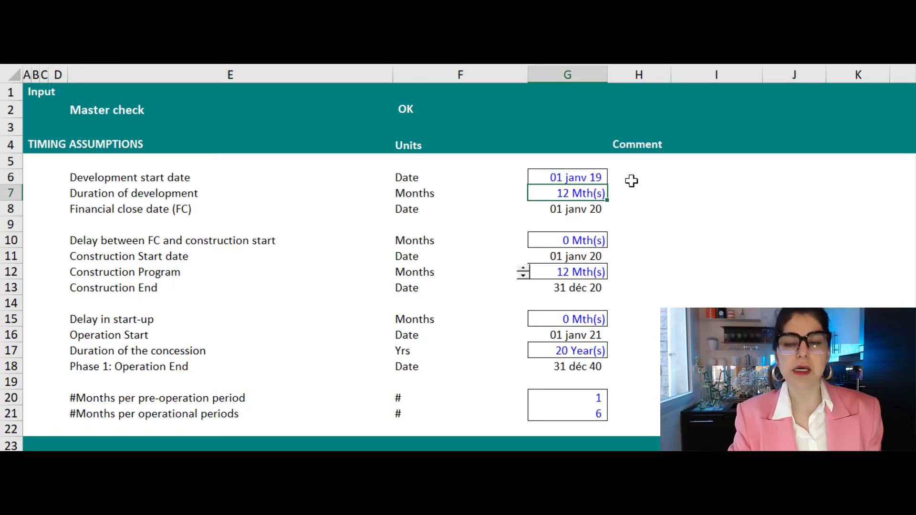
click(589, 210)
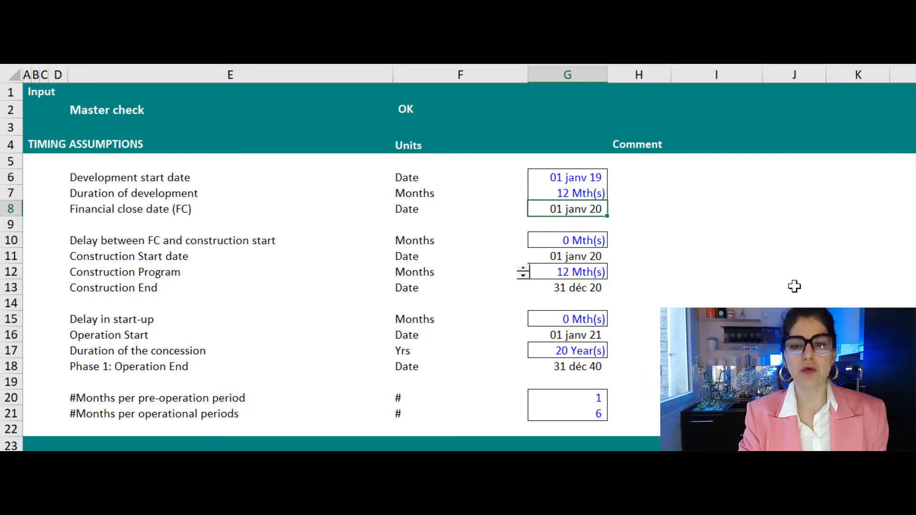
click(572, 178)
- Change the development start year in G6 from 19 to 21, making it 01 janv 21
key(F2)
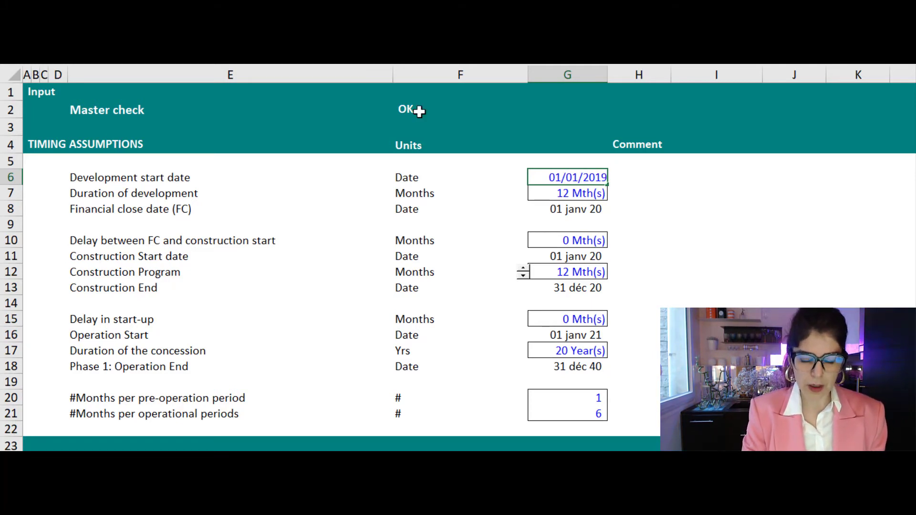
key(BackSpace)
key(BackSpace)
text(21)
key(ctrl+Return)
- Check development duration and the recalculated 01 janv 22 financial close and construction start dates
click(812, 240)
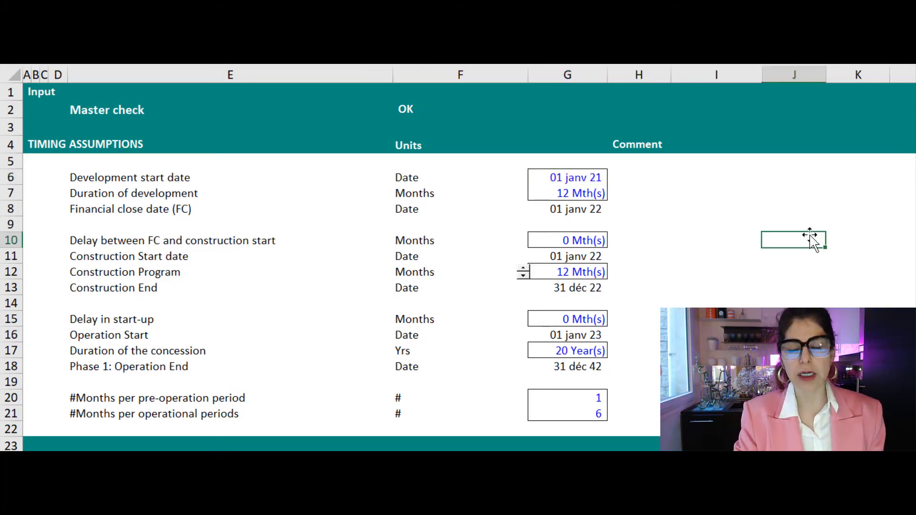
click(563, 175)
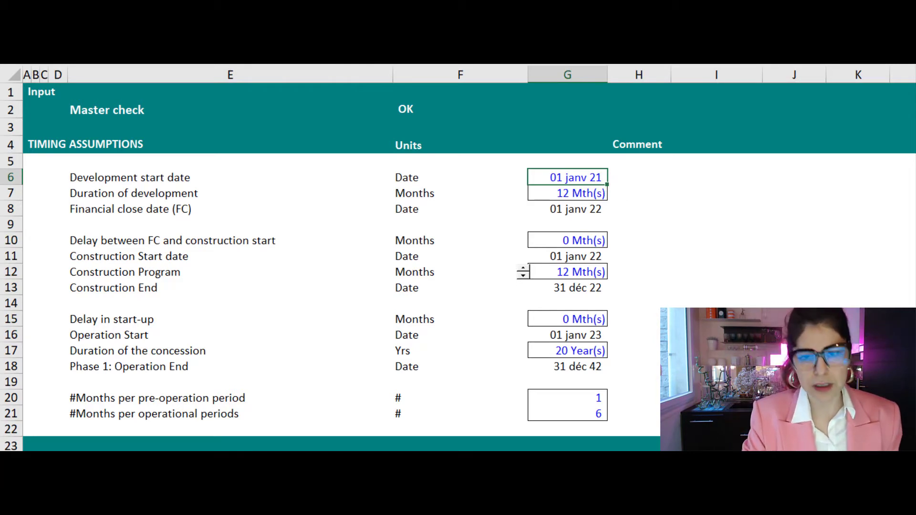
click(599, 192)
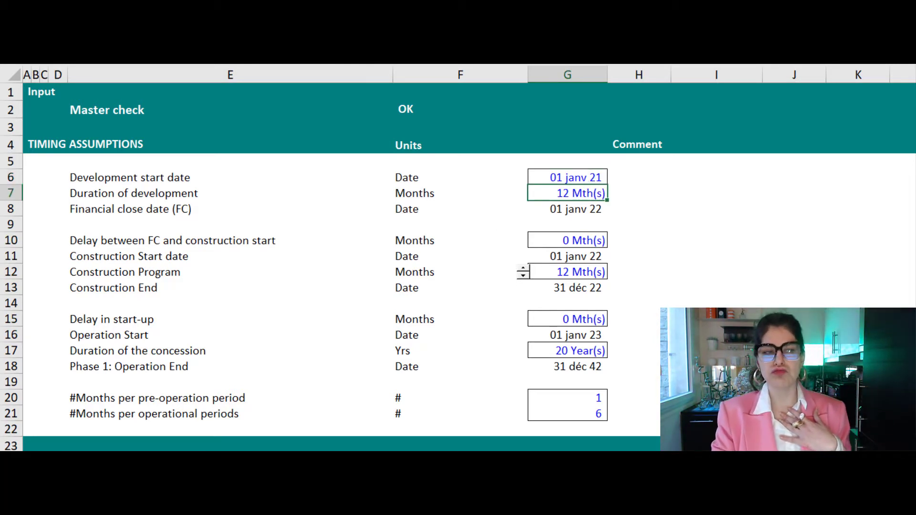
click(573, 210)
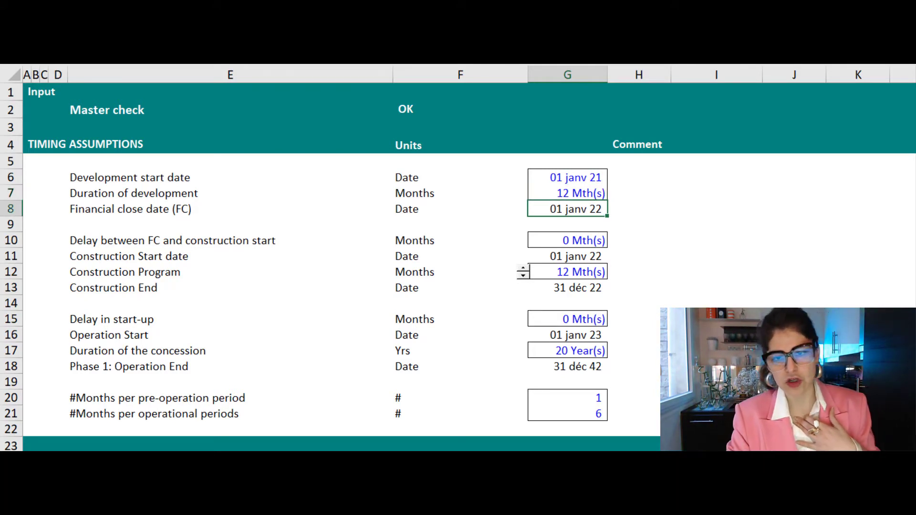
click(567, 256)
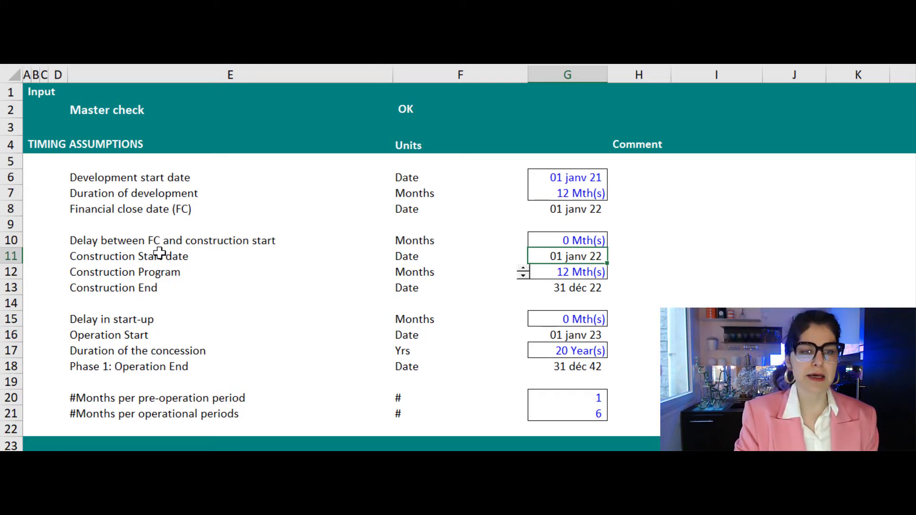
drag(159, 253, 578, 256)
click(585, 240)
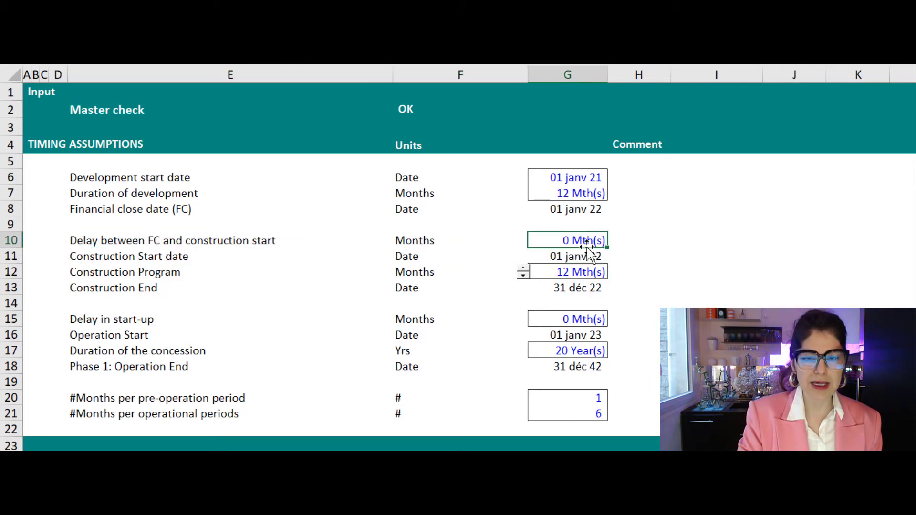
click(580, 256)
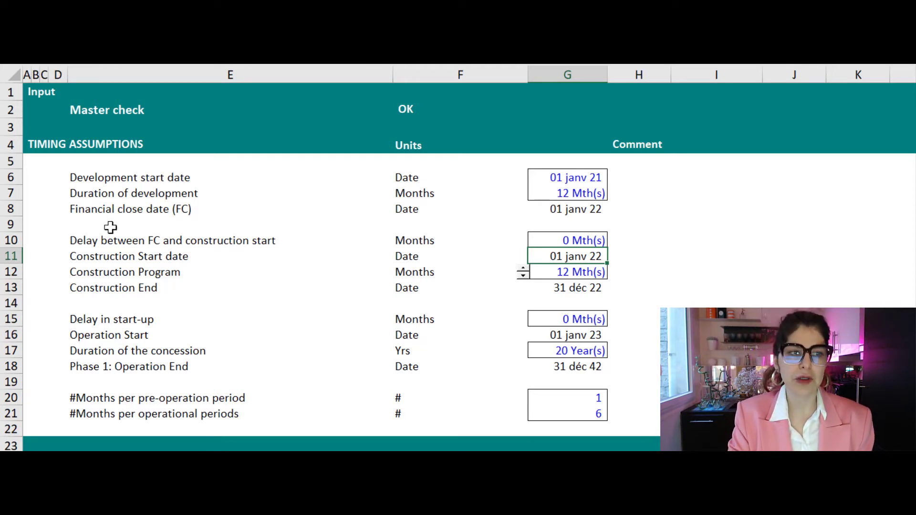
drag(6, 177, 6, 240)
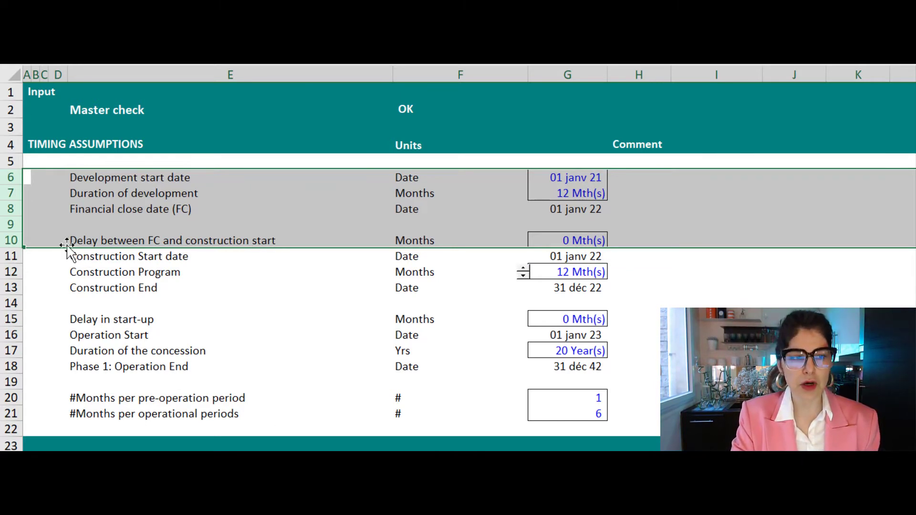
click(3, 256)
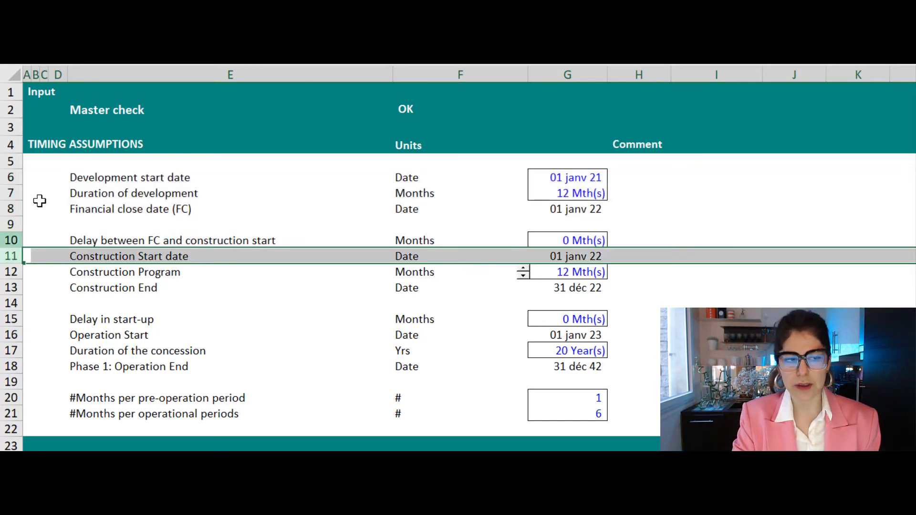
click(6, 209)
drag(4, 209, 11, 429)
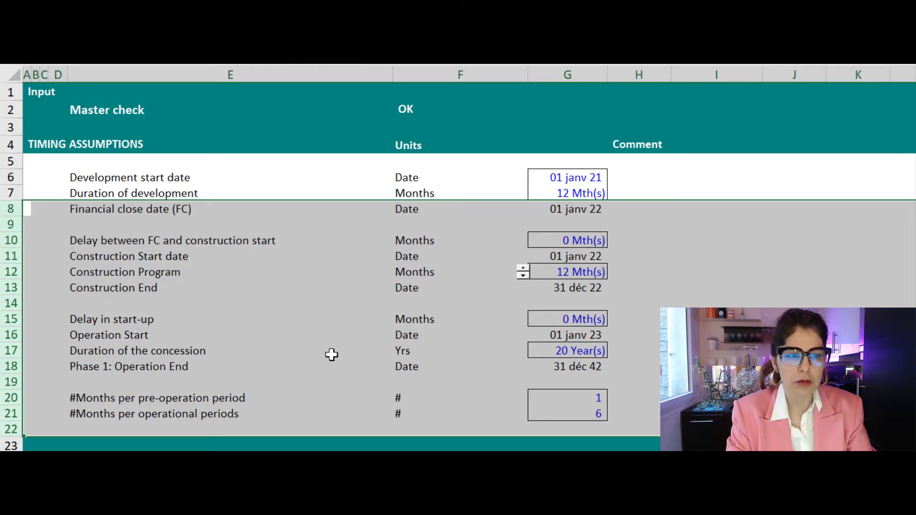
click(196, 270)
click(201, 258)
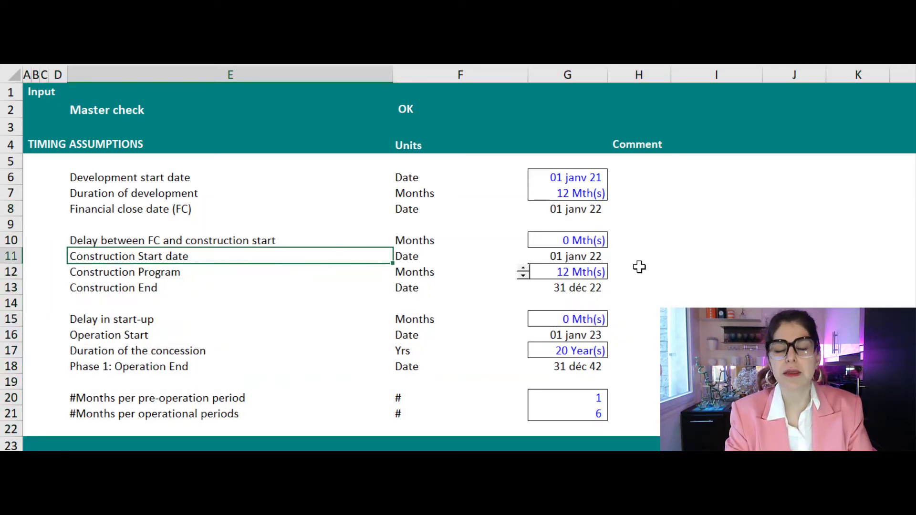
click(603, 256)
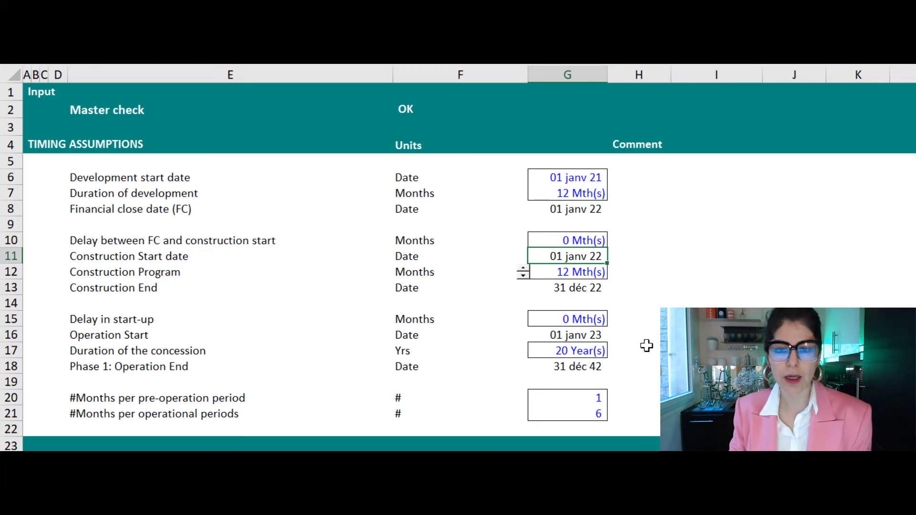
- Review the construction start date, construction programme duration and concession duration inputs
click(203, 255)
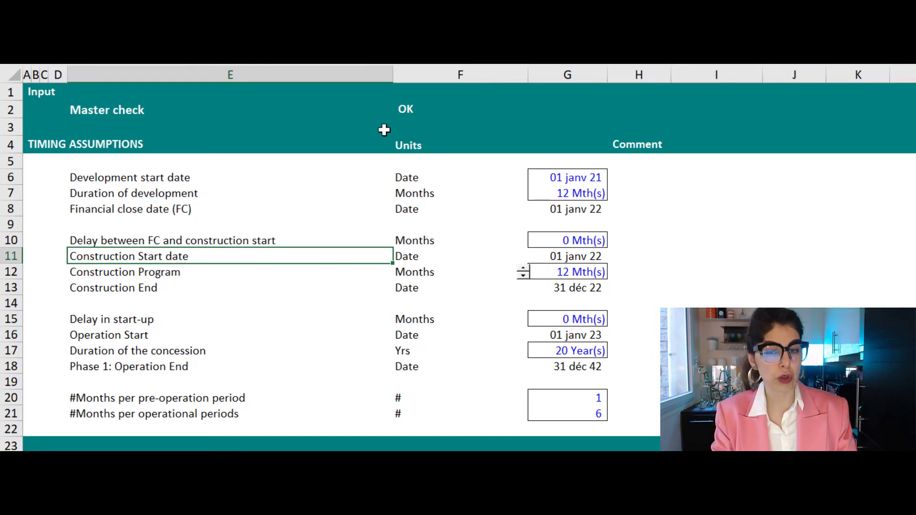
click(559, 257)
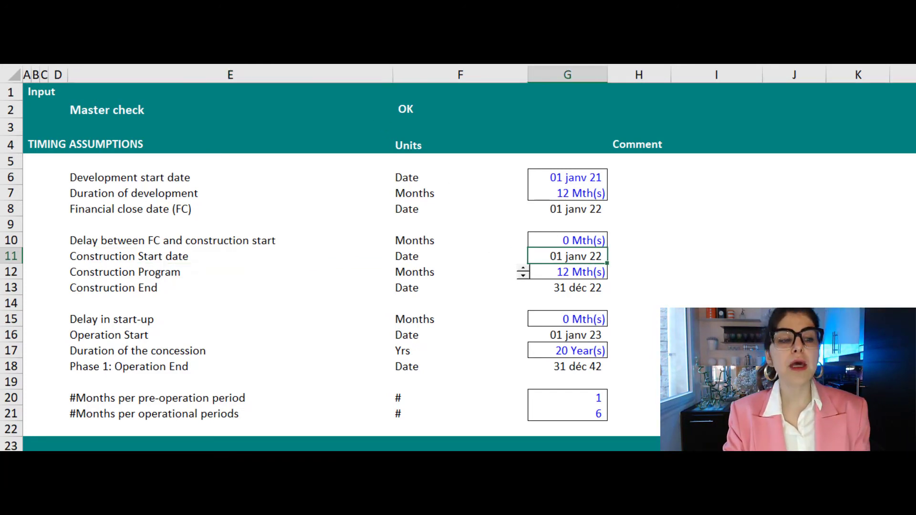
click(592, 267)
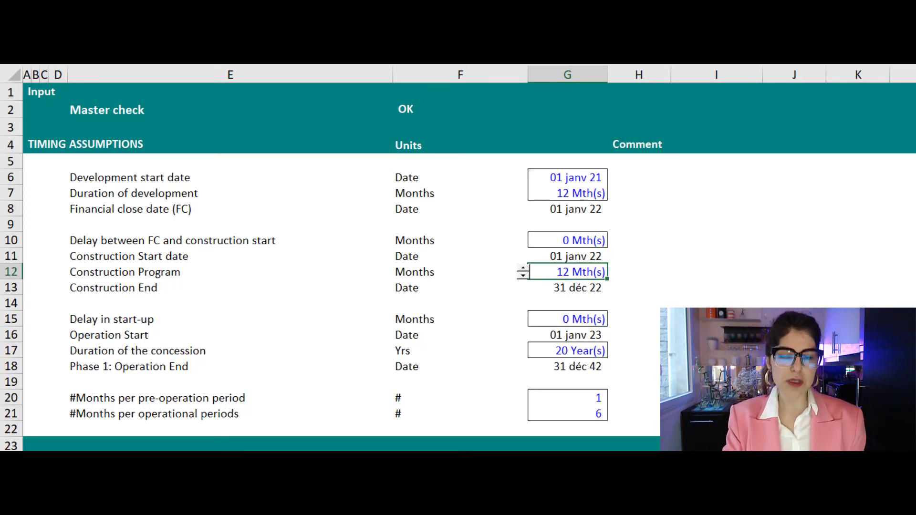
click(564, 256)
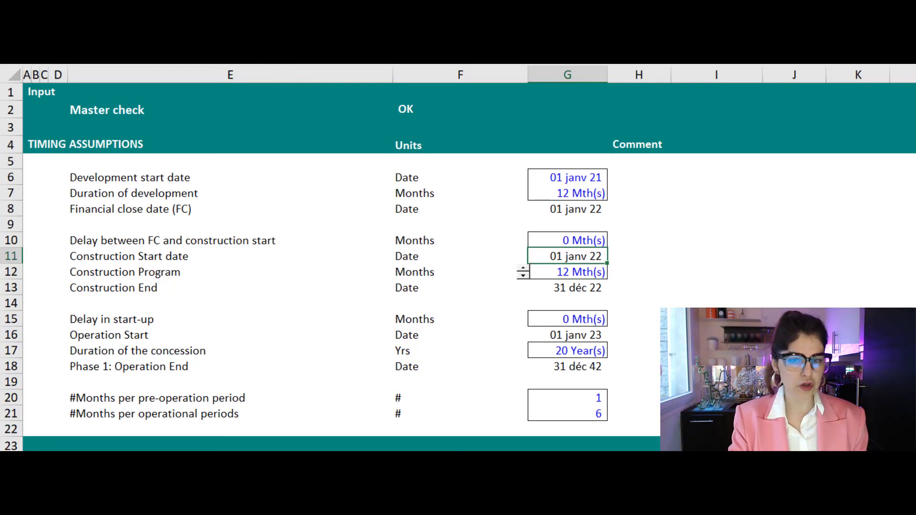
click(563, 272)
click(575, 350)
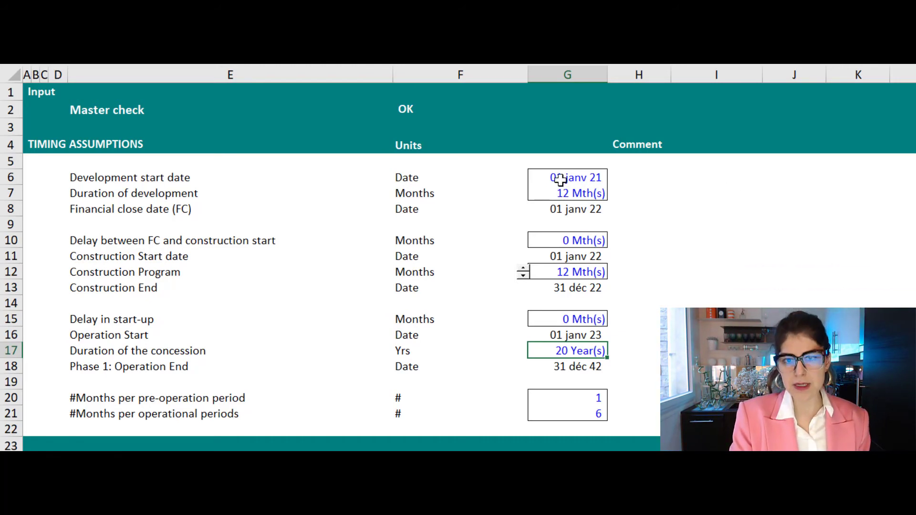
- Go through each timing input down to both months-per-period rows, then select G6:G21
click(578, 179)
click(580, 197)
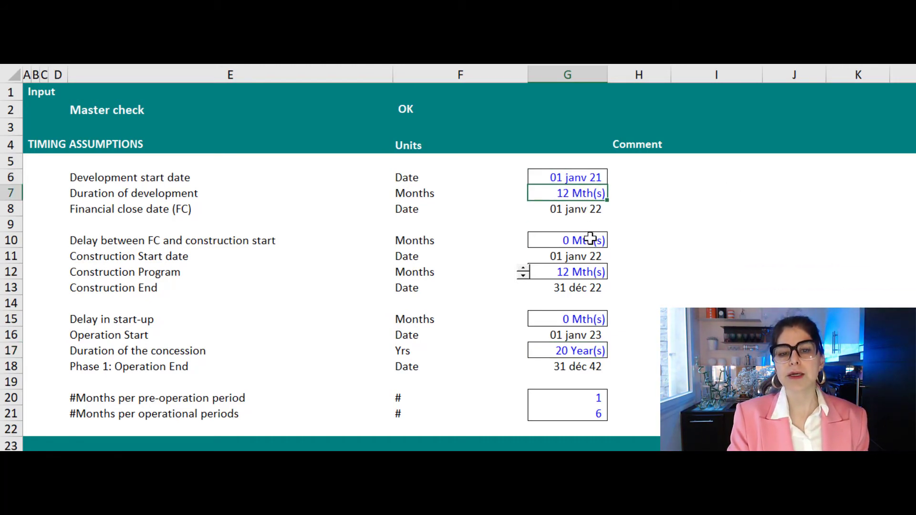
click(590, 239)
click(596, 270)
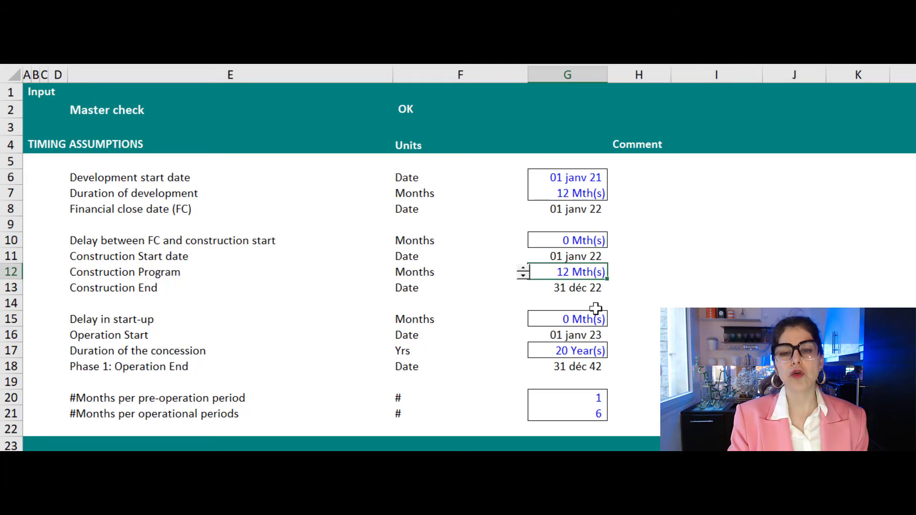
click(595, 305)
click(593, 318)
click(587, 349)
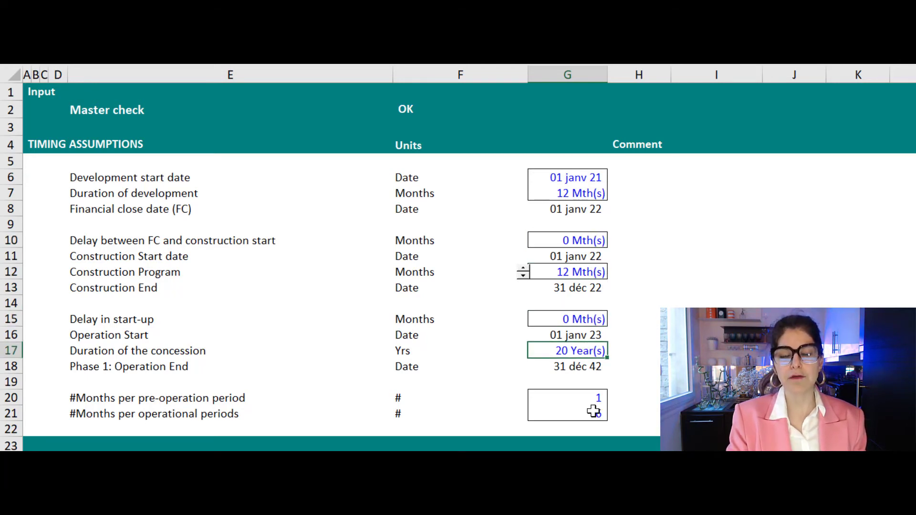
click(587, 399)
click(573, 415)
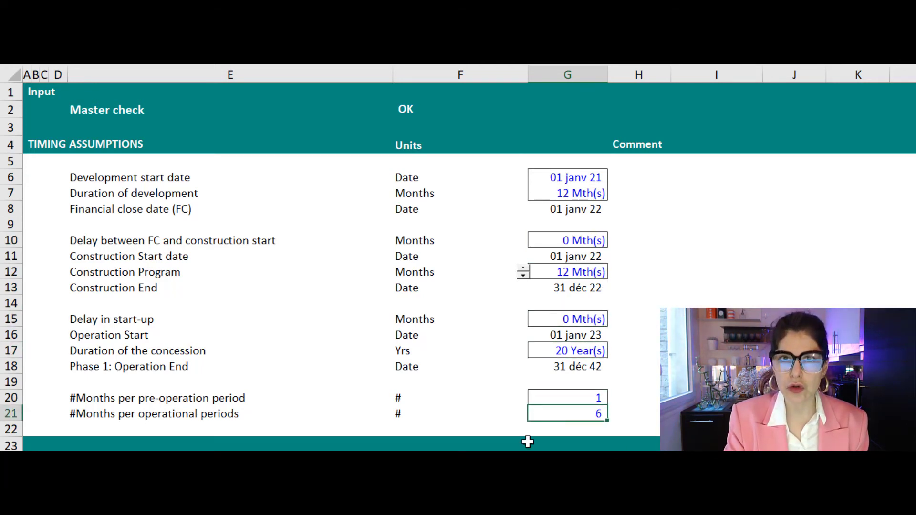
drag(570, 179, 575, 411)
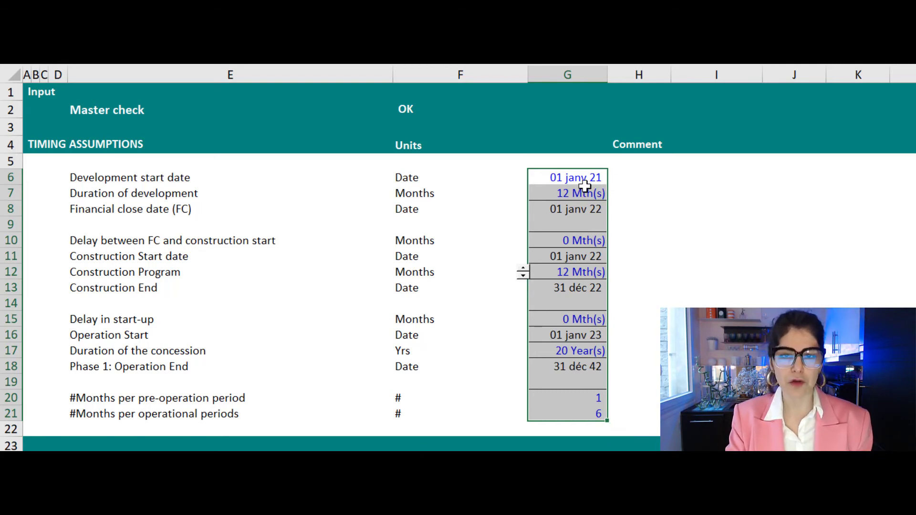
- Select the timing assumption labels and values in E6:G20, then move to the Timing sheet
drag(585, 185, 150, 400)
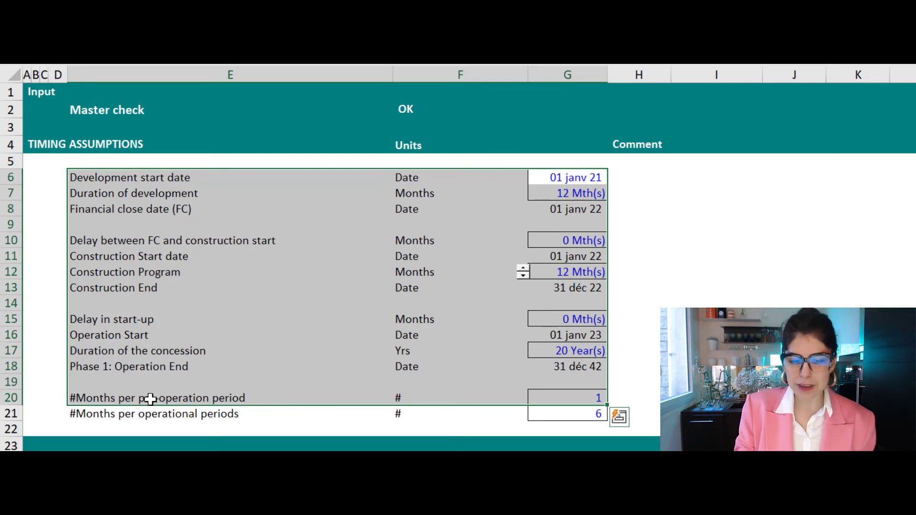
key(Escape)
key(ctrl+Page_Down)
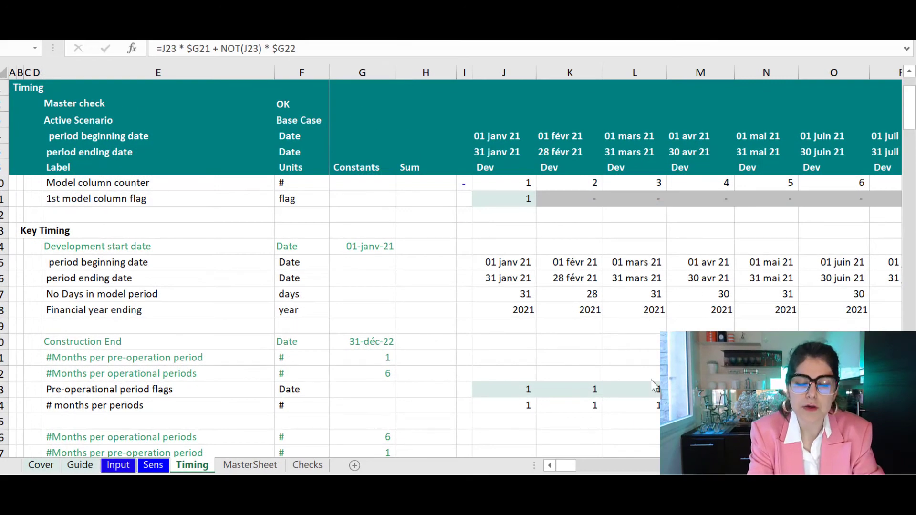
shift+click(526, 386)
key(ctrl+shift+Right)
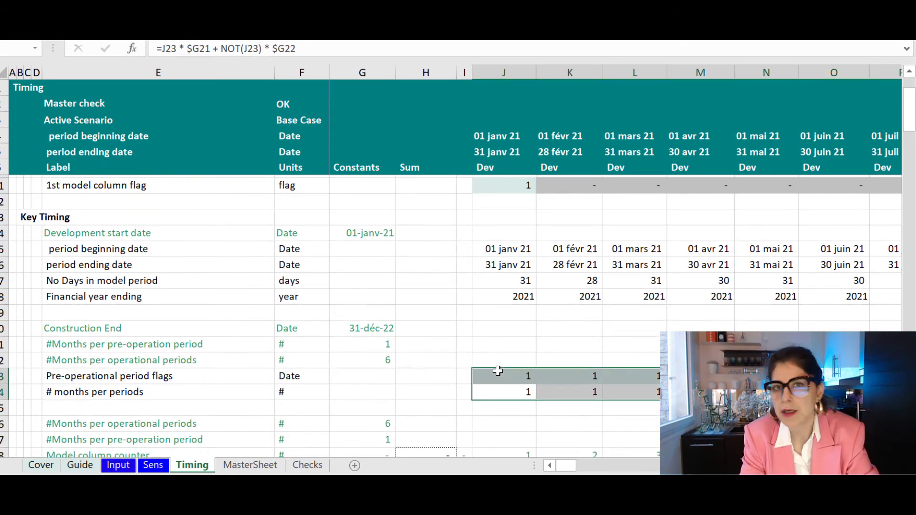
scroll(498, 371, down, 1)
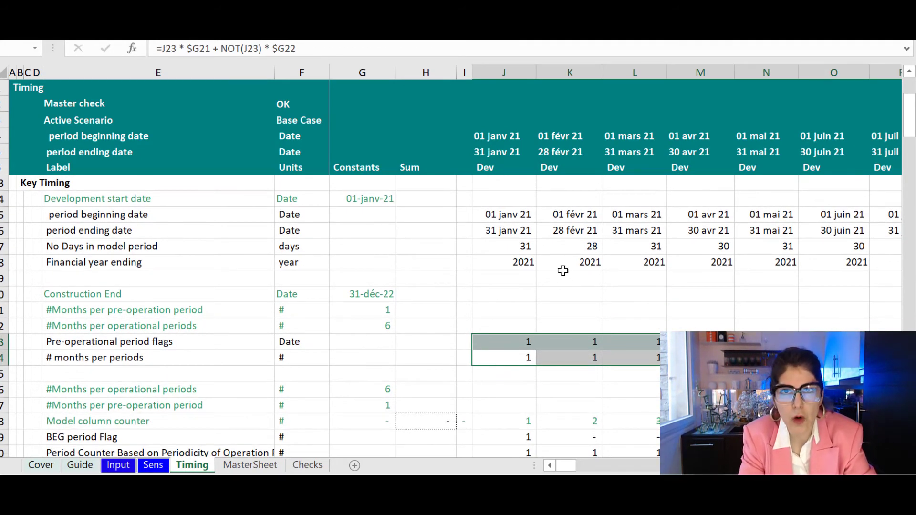
scroll(563, 271, up, 2)
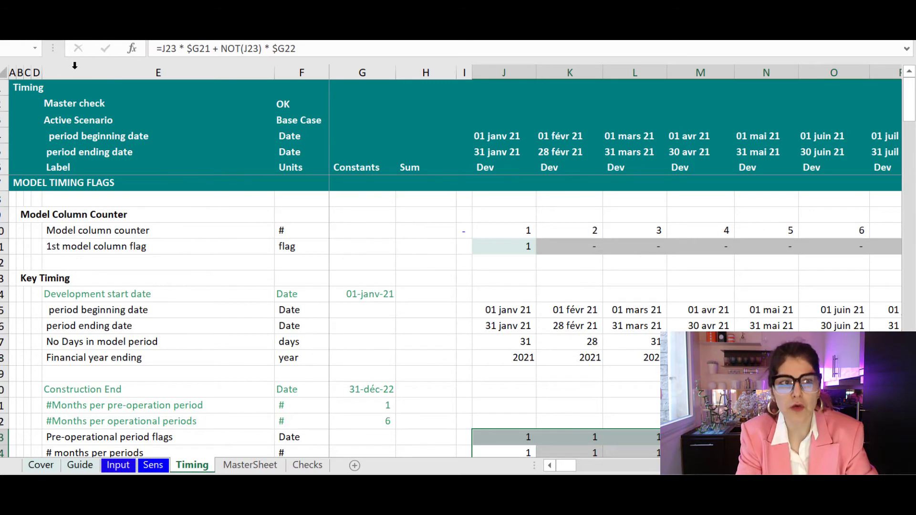
drag(4, 87, 3, 179)
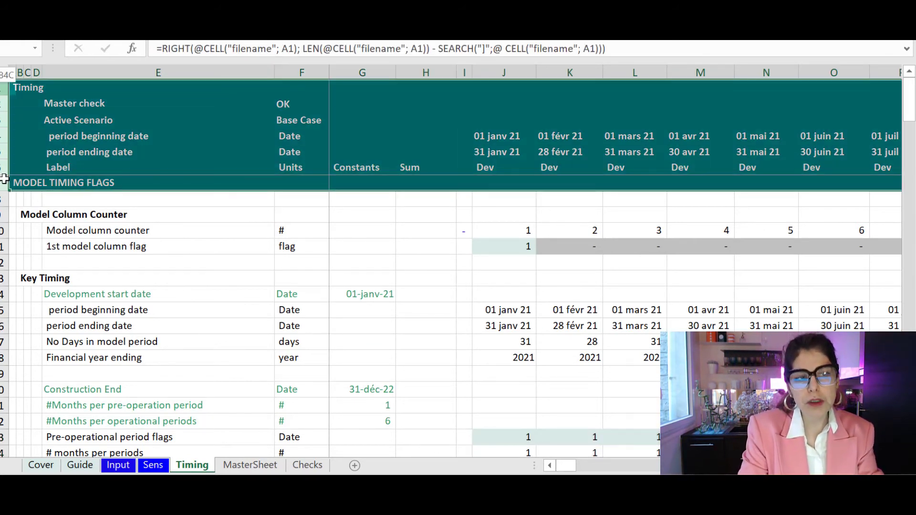
click(507, 139)
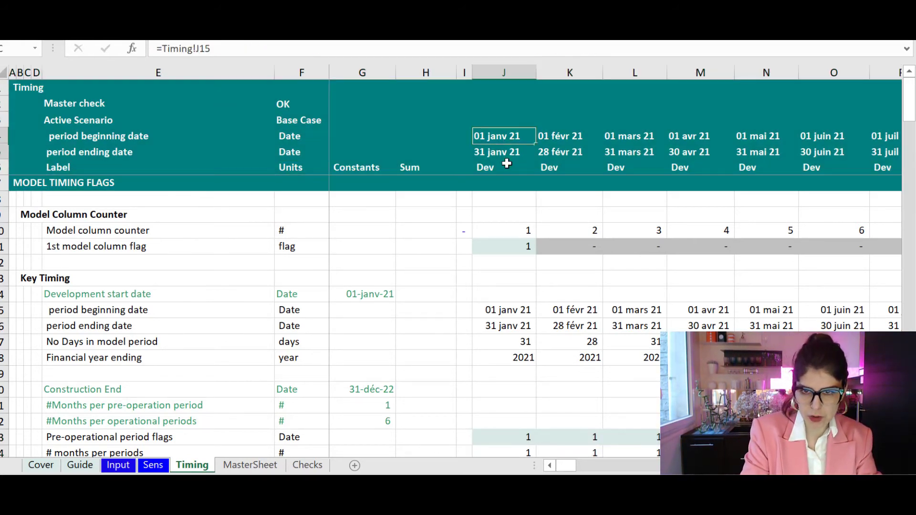
drag(507, 164, 716, 149)
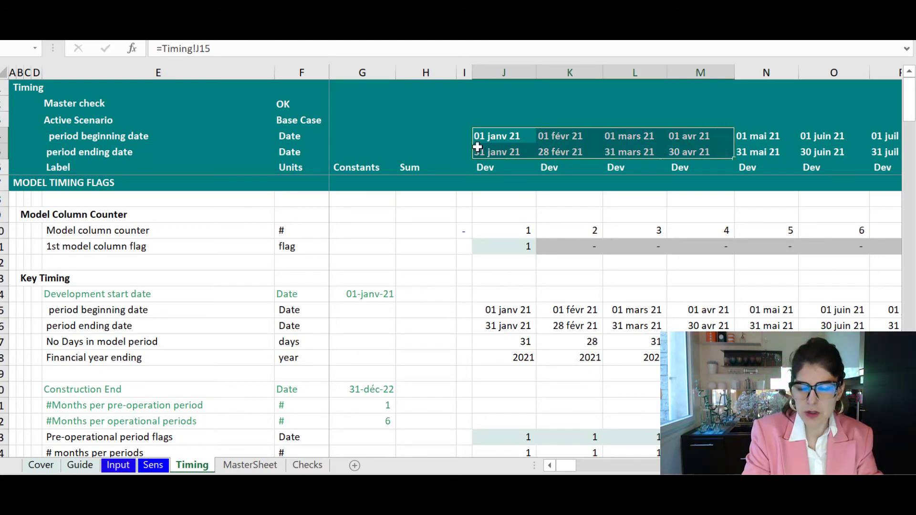
click(491, 136)
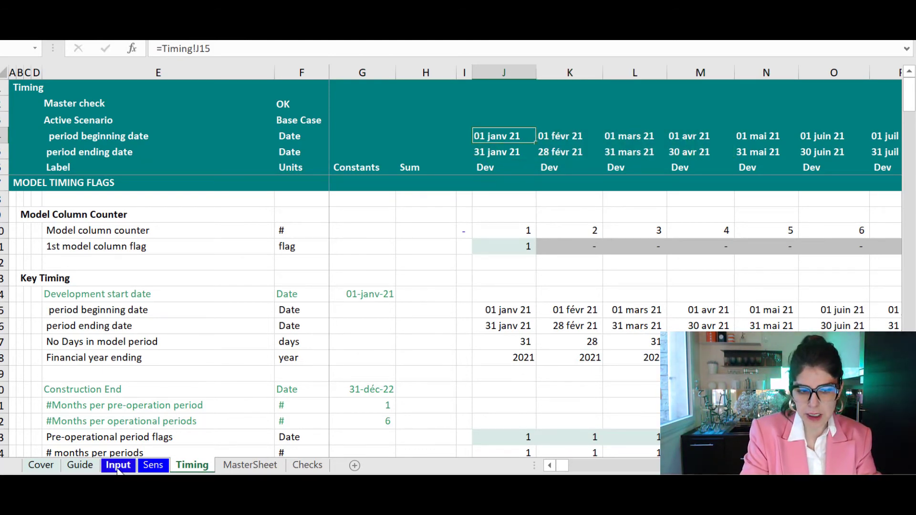
- On Input, inspect both months-per-period values and the Operation Start formula giving 01 janv 23
click(118, 466)
click(449, 157)
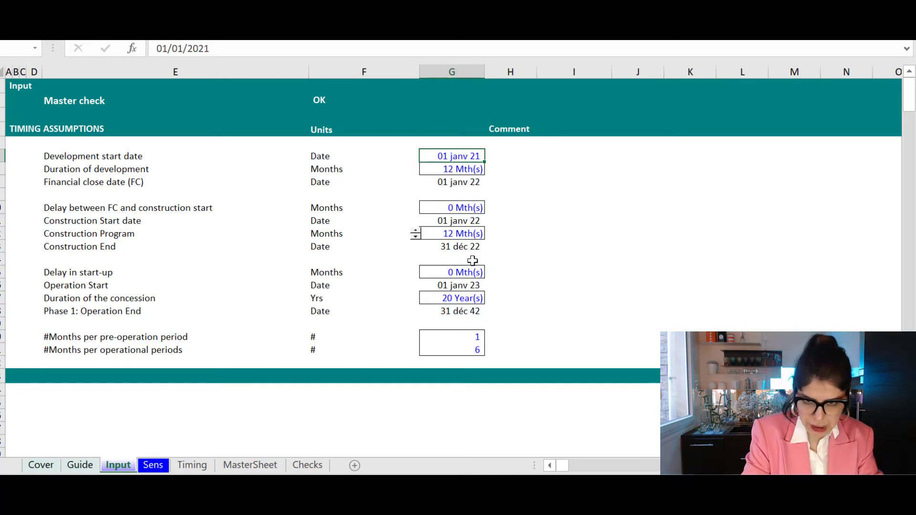
click(445, 337)
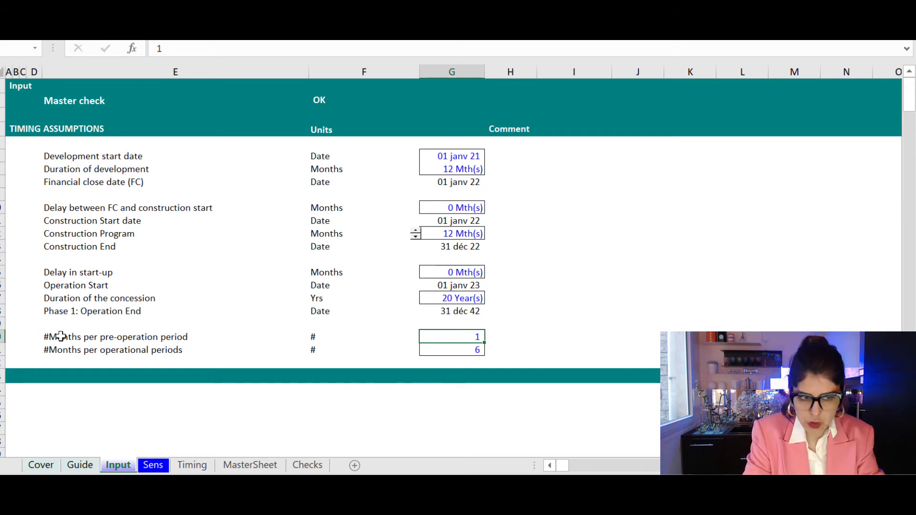
click(59, 287)
click(474, 286)
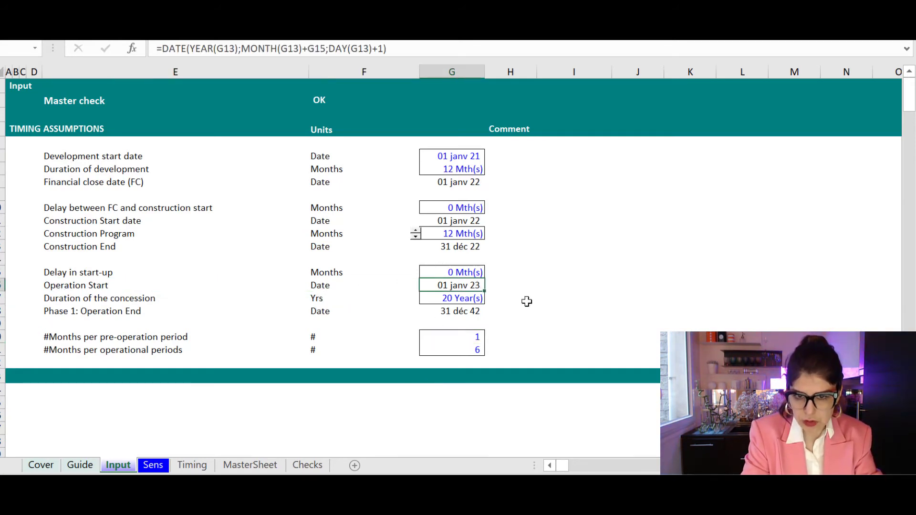
click(460, 353)
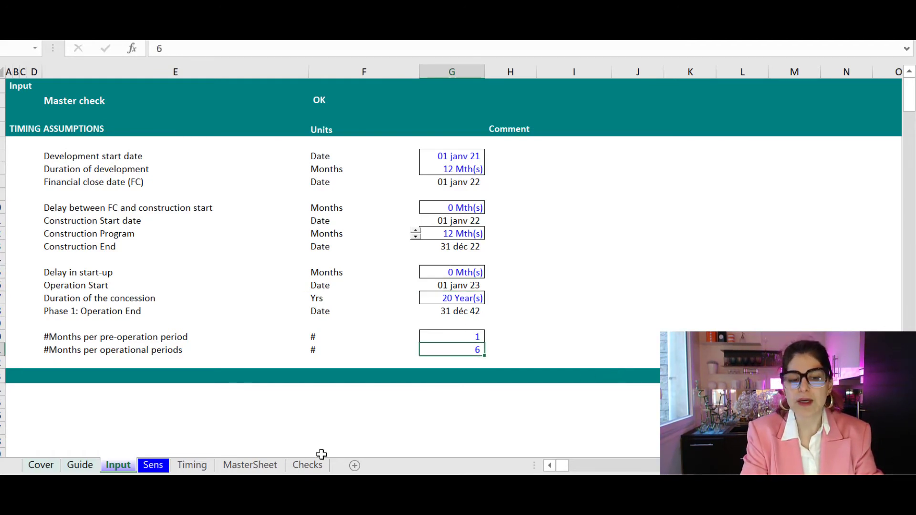
click(192, 465)
drag(505, 137, 642, 149)
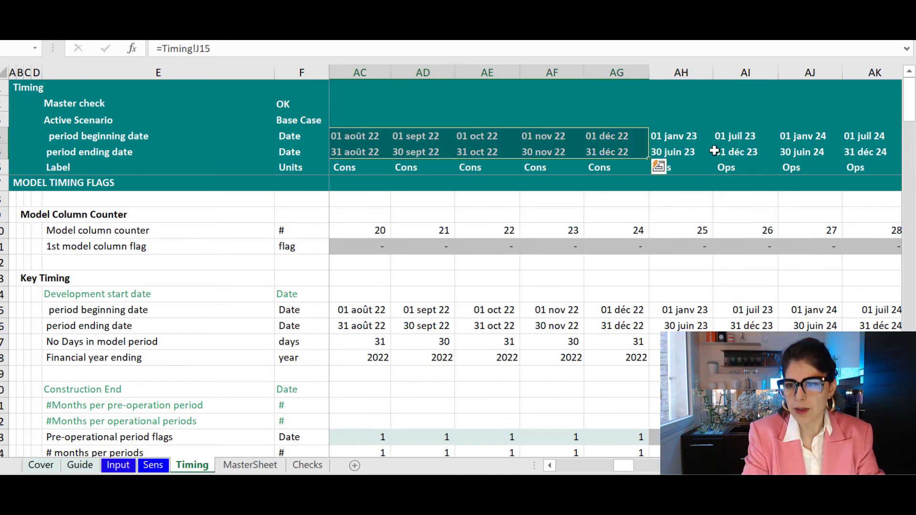
click(689, 133)
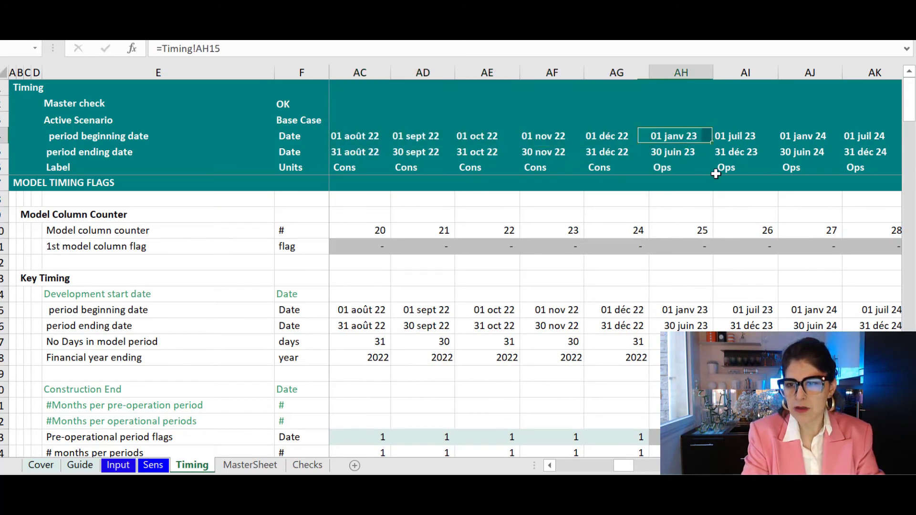
click(678, 74)
drag(684, 128, 686, 151)
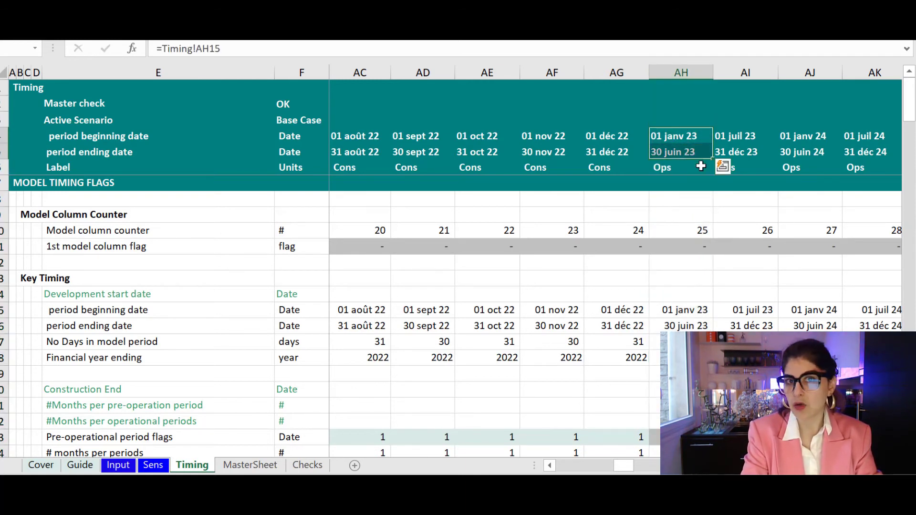
click(118, 466)
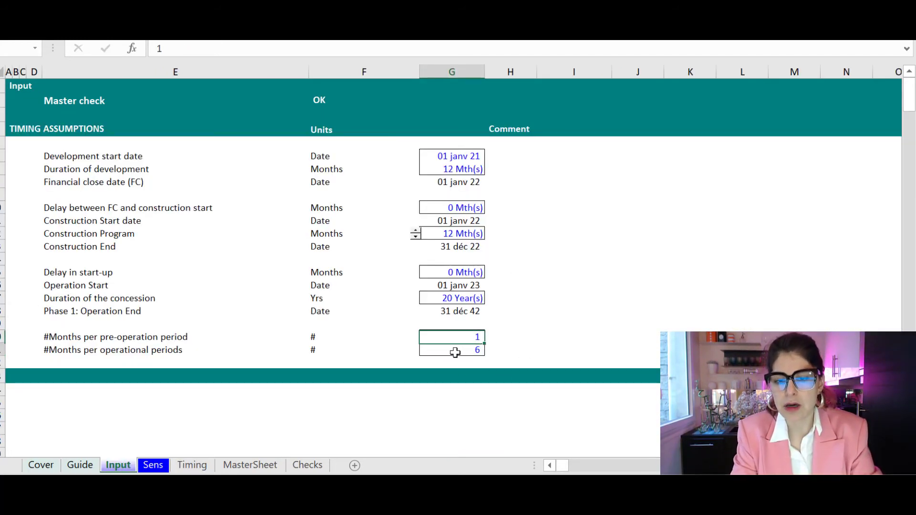
- Set 12 months per operational period and 6 months per pre-operation period
text(12)
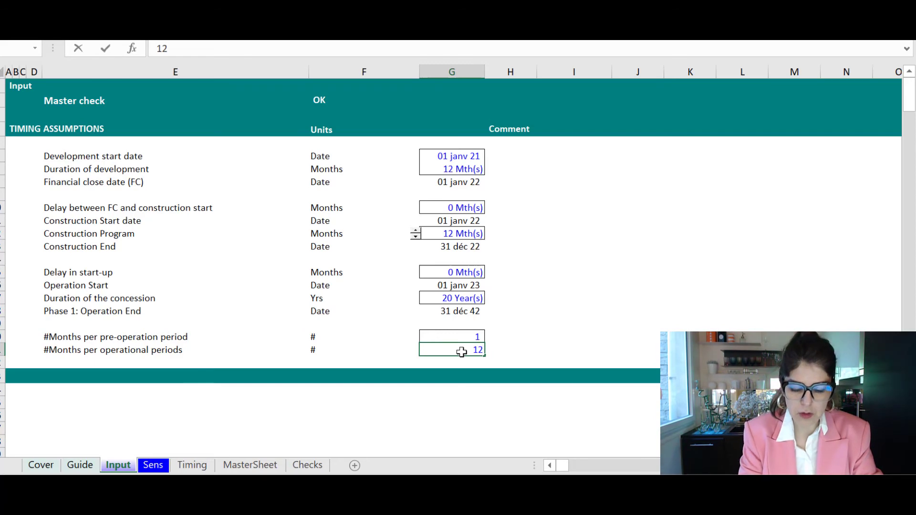
key(Up)
text(1)
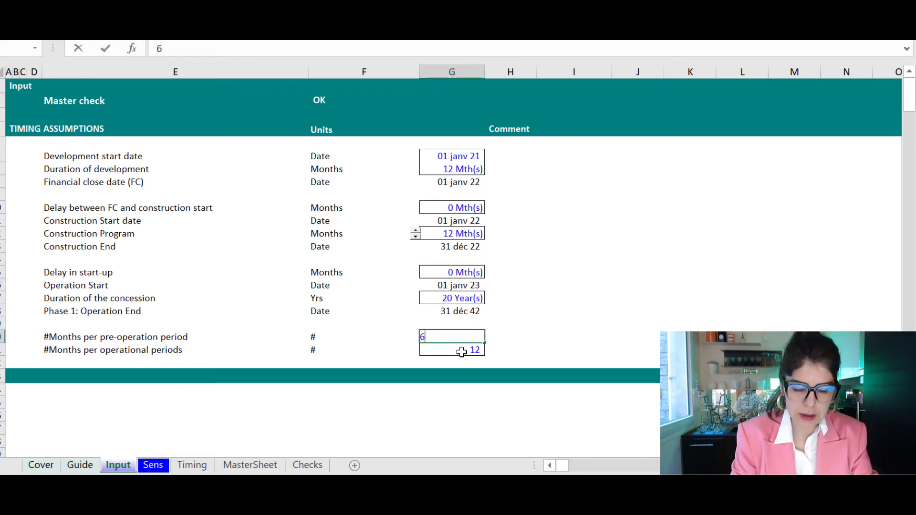
key(Return)
- Review the Timing sheet's new half-yearly development and yearly operational periods
key(ctrl+Page_Down)
key(ctrl+Page_Down)
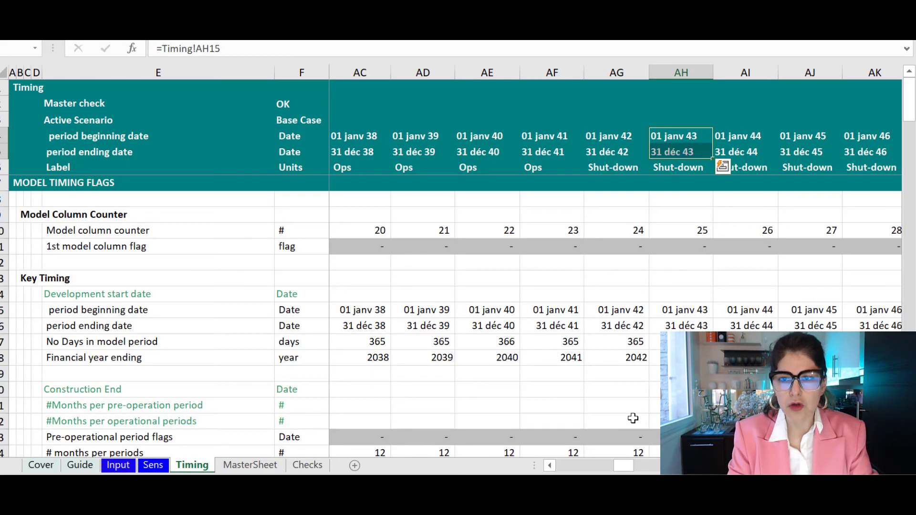
drag(624, 466, 566, 465)
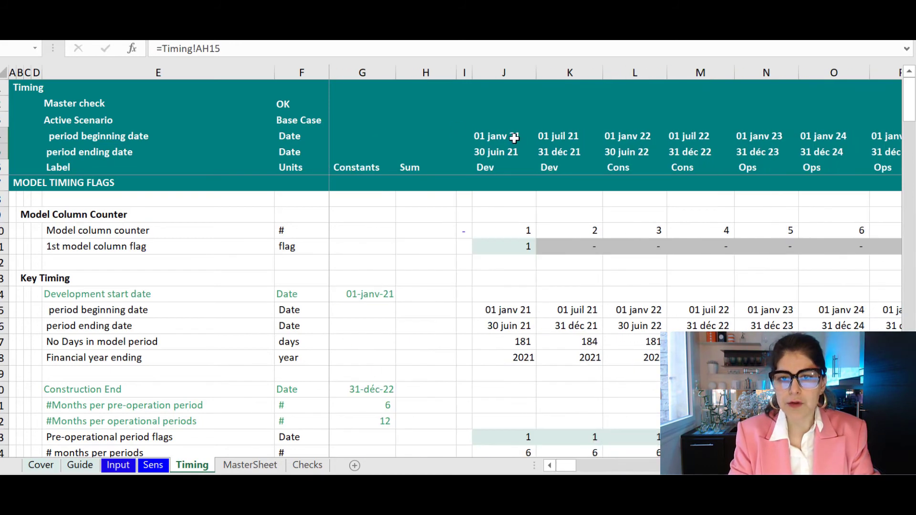
drag(515, 138, 475, 150)
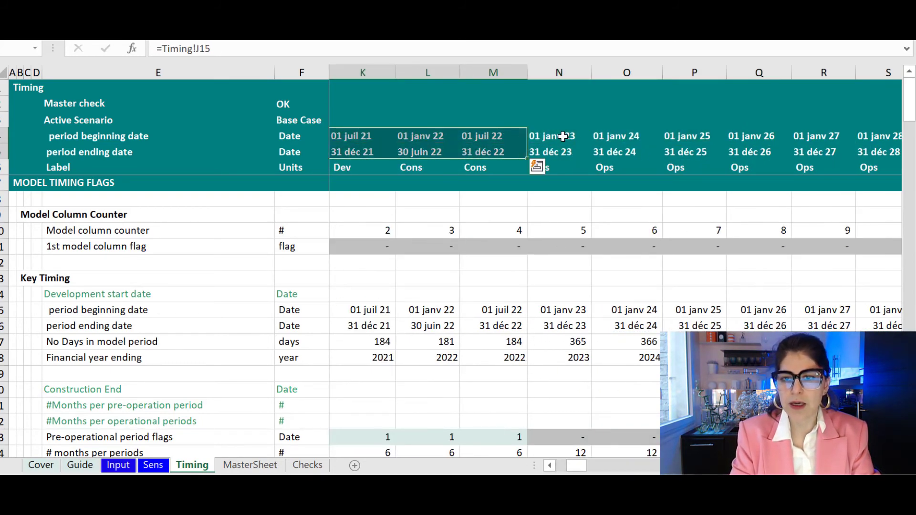
drag(563, 137, 710, 149)
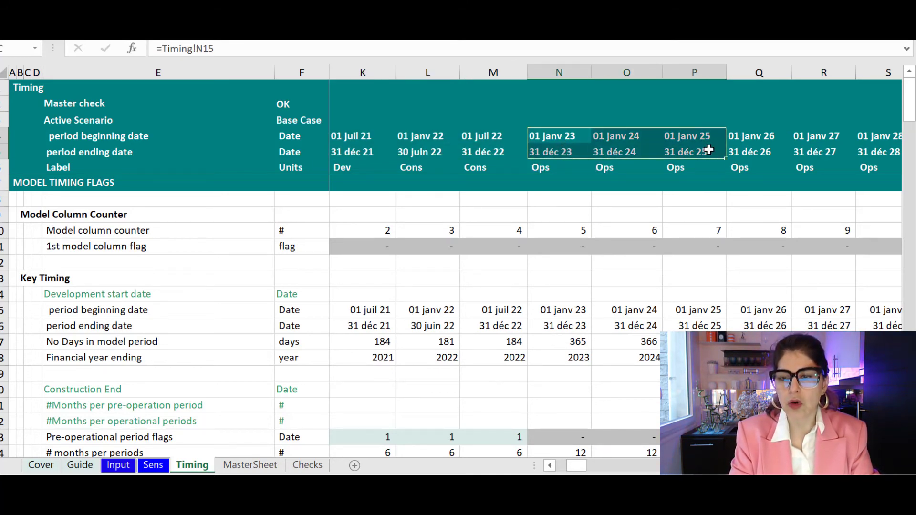
drag(575, 466, 567, 466)
drag(510, 313, 605, 356)
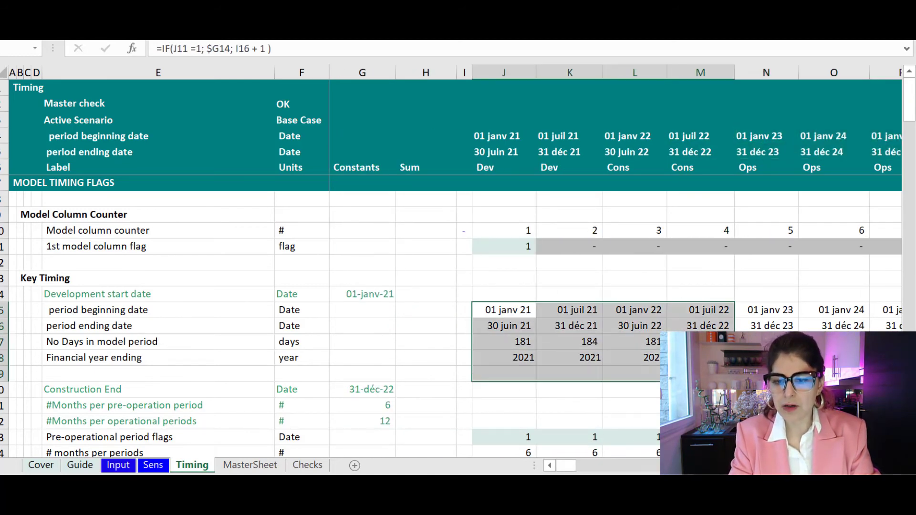
scroll(606, 355, down, 9)
scroll(609, 354, down, 1)
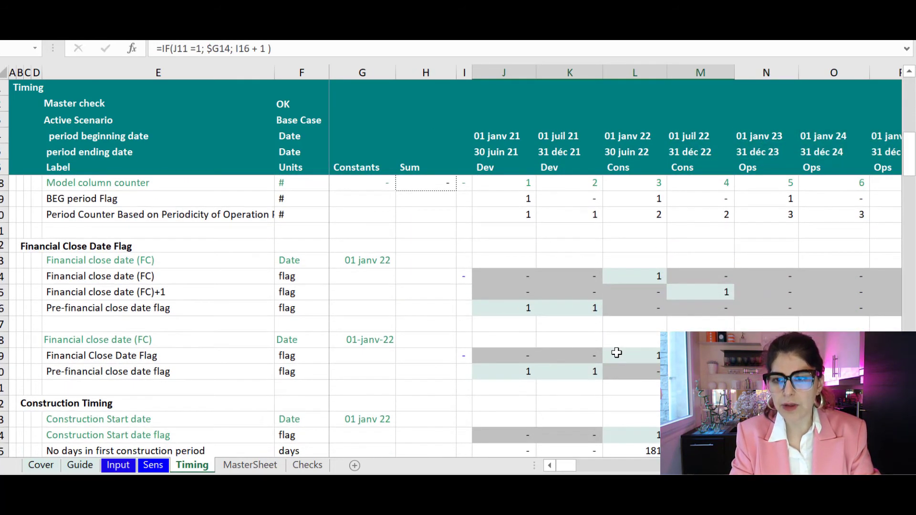
scroll(618, 353, up, 3)
click(118, 465)
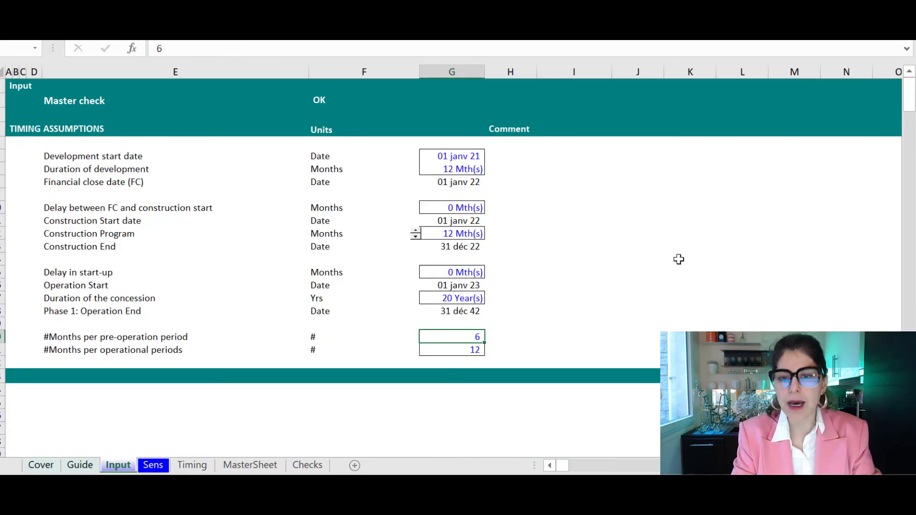
click(192, 465)
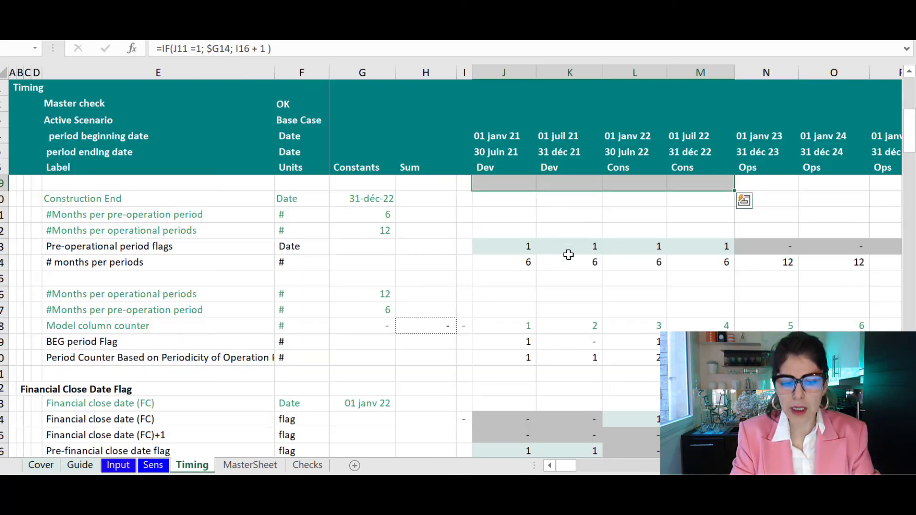
scroll(566, 242, up, 3)
click(623, 261)
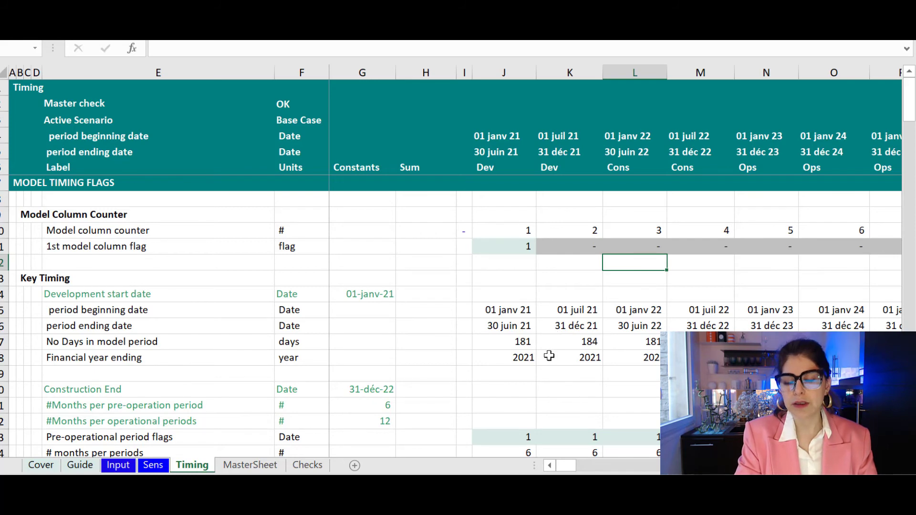
scroll(606, 334, down, 1)
scroll(606, 334, down, 5)
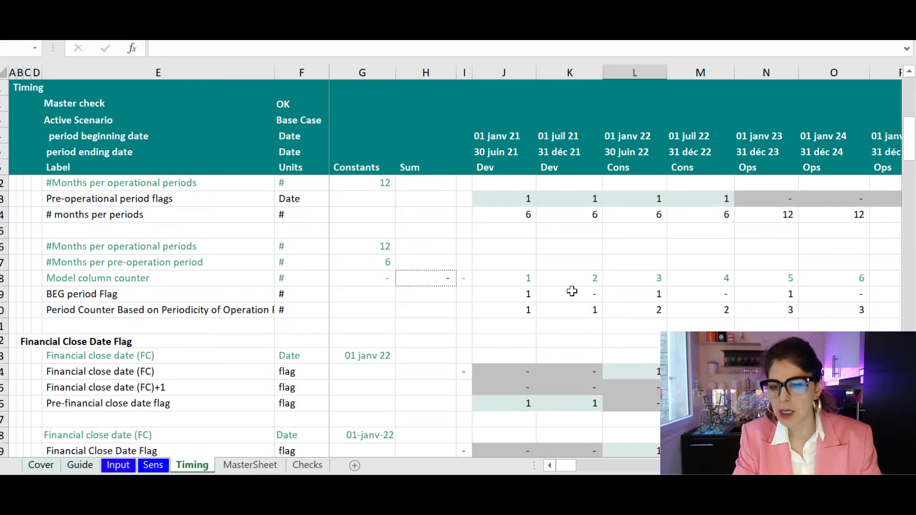
click(518, 281)
click(525, 296)
click(523, 310)
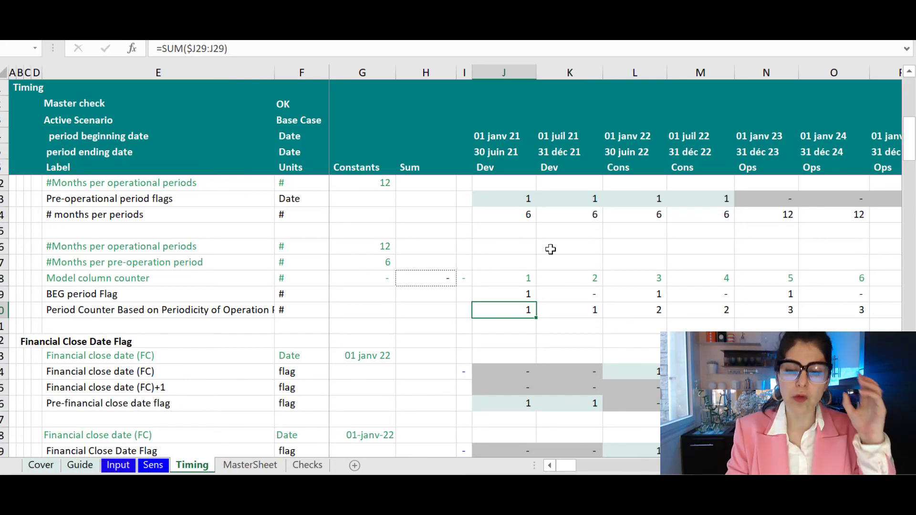
scroll(538, 244, down, 3)
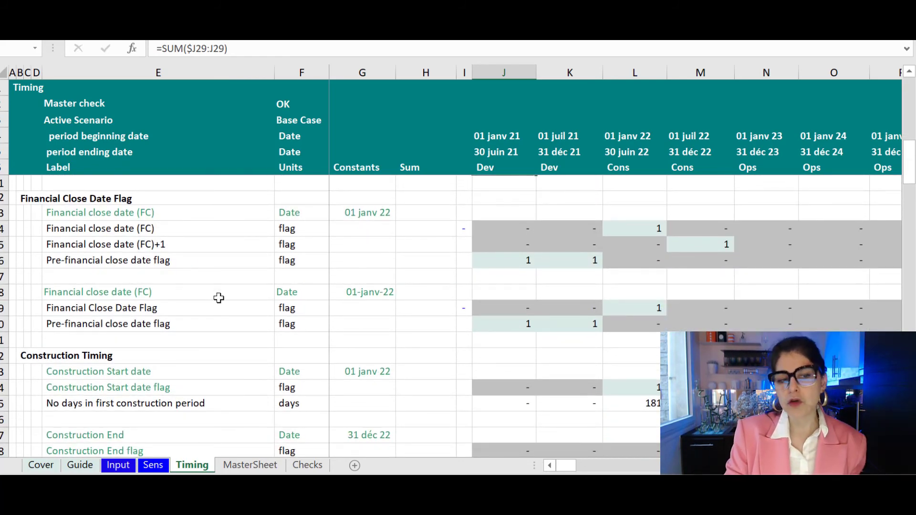
click(195, 288)
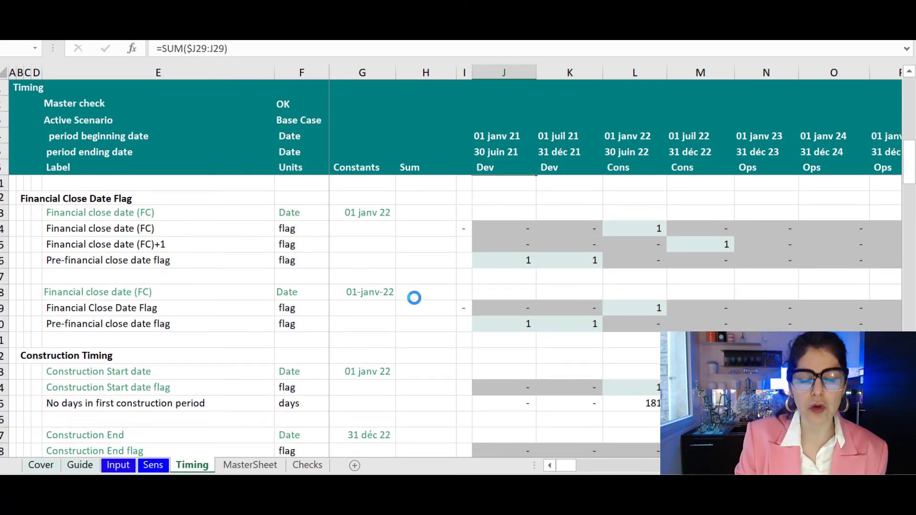
scroll(242, 363, down, 1)
scroll(242, 362, down, 7)
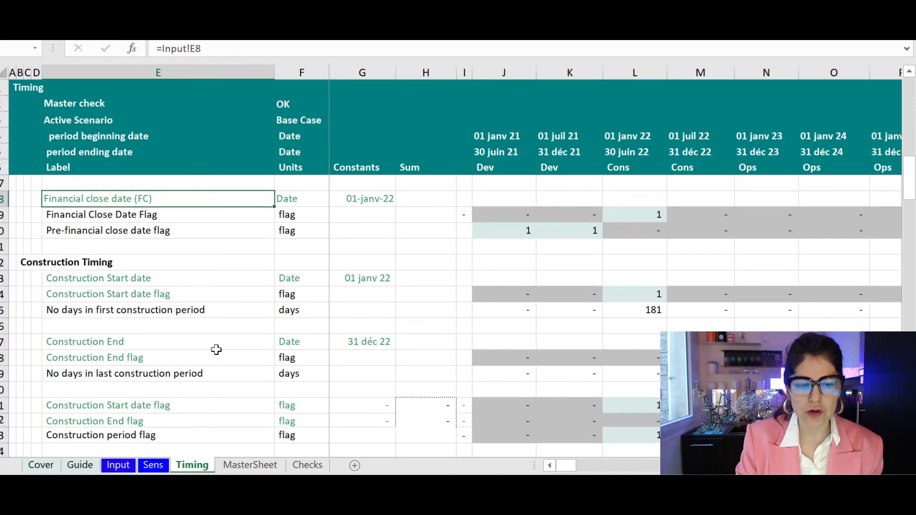
click(95, 324)
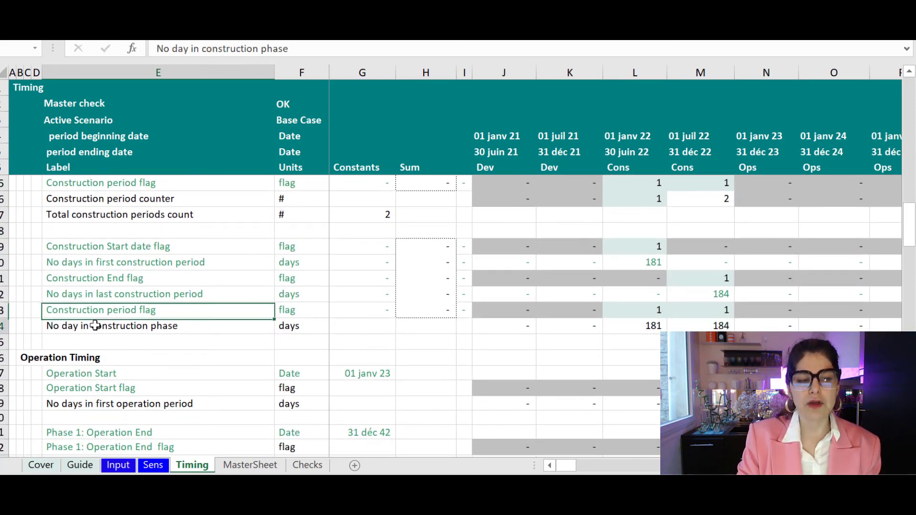
drag(651, 324, 704, 327)
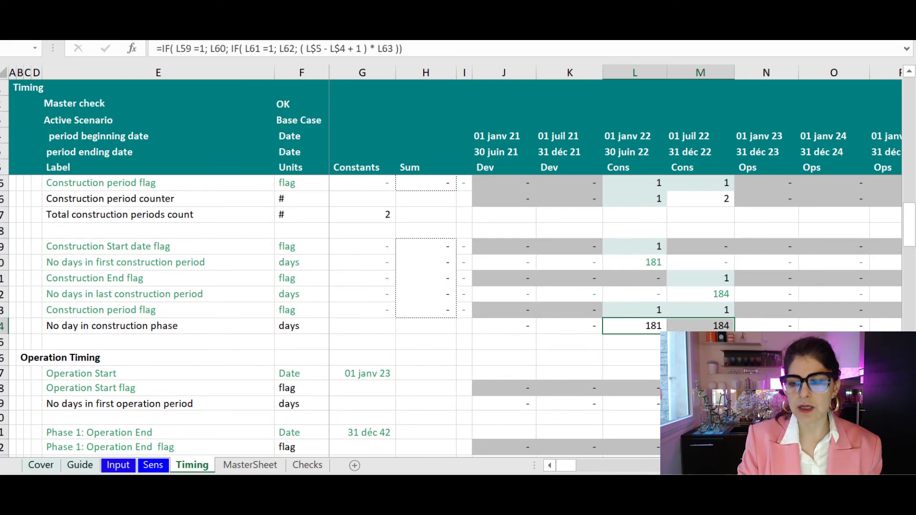
scroll(704, 327, down, 1)
click(767, 356)
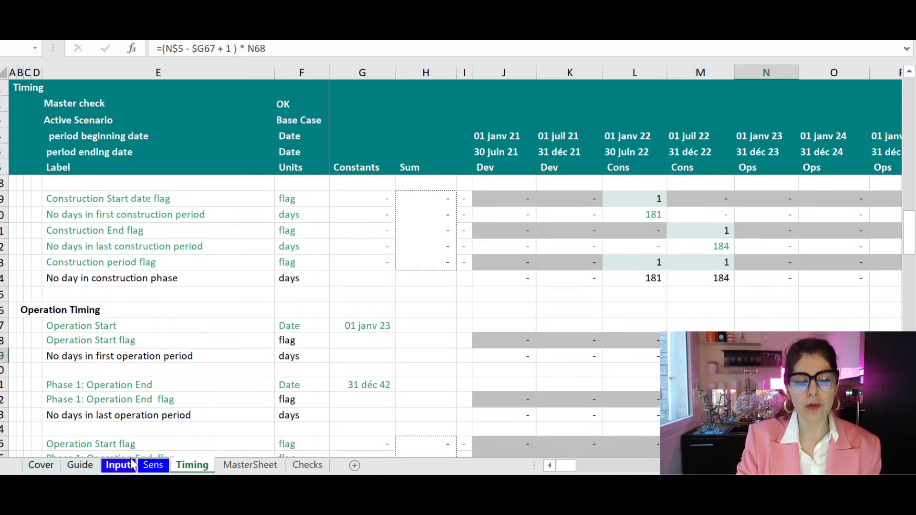
click(118, 465)
- Set 12 months per pre-operation period and inspect the Timing sheet's construction days formula
text(12)
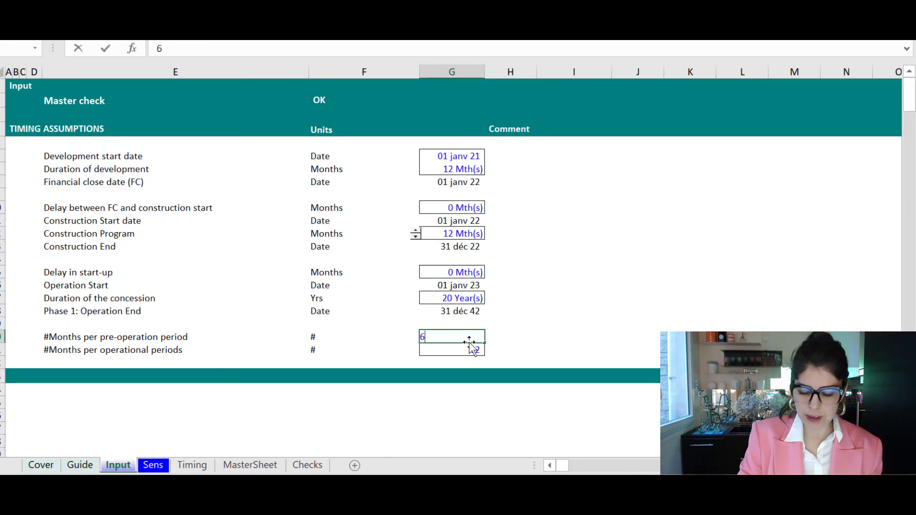
key(Return)
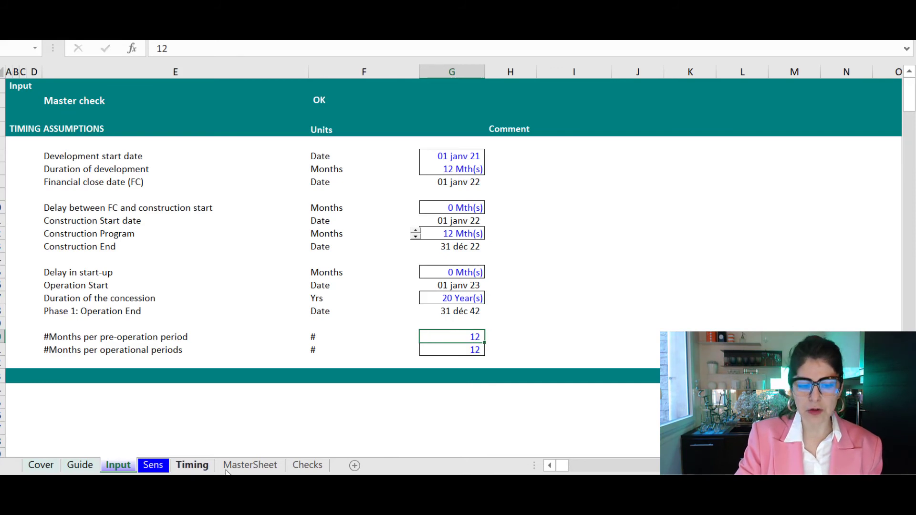
click(196, 466)
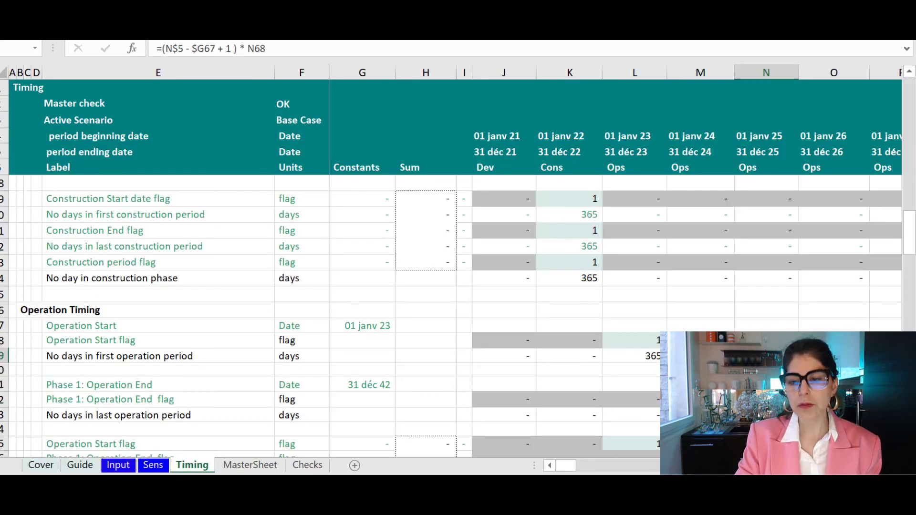
scroll(562, 253, down, 2)
click(579, 230)
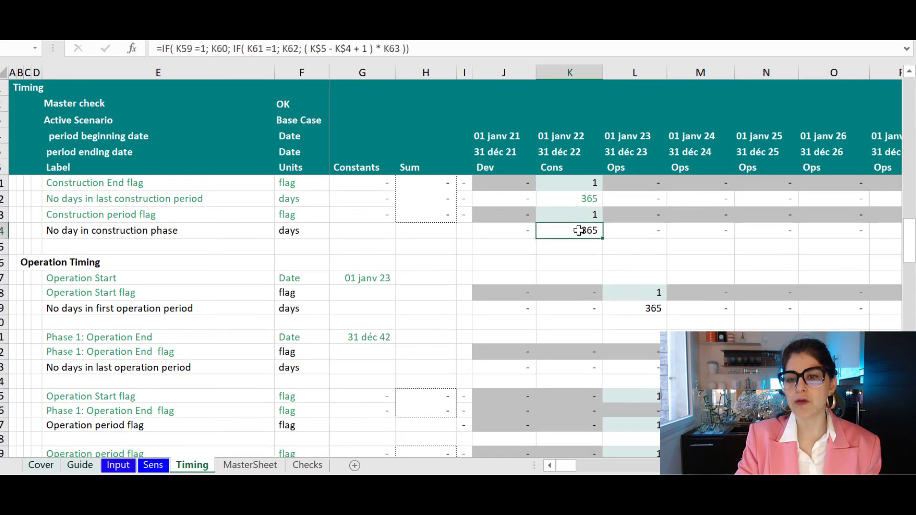
click(579, 72)
- Compare construction year column K with first operations year column L and its 365 days
click(648, 309)
click(583, 231)
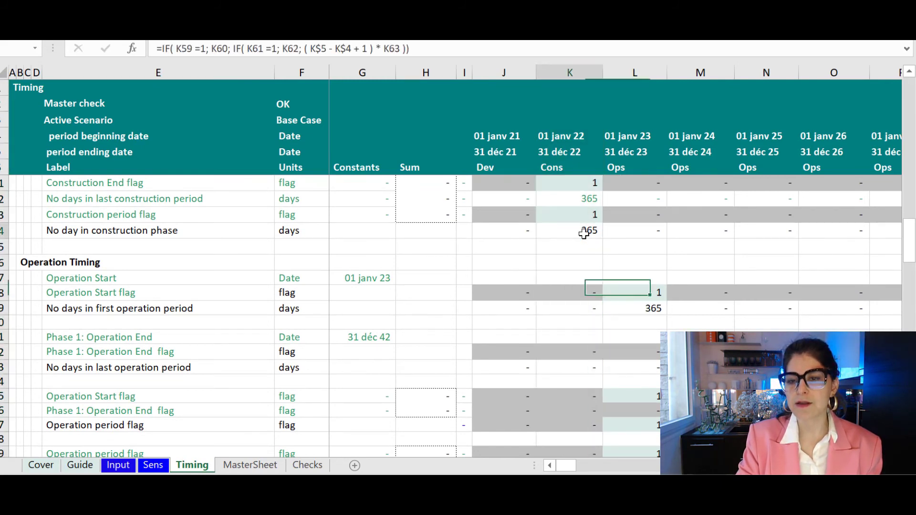
click(598, 69)
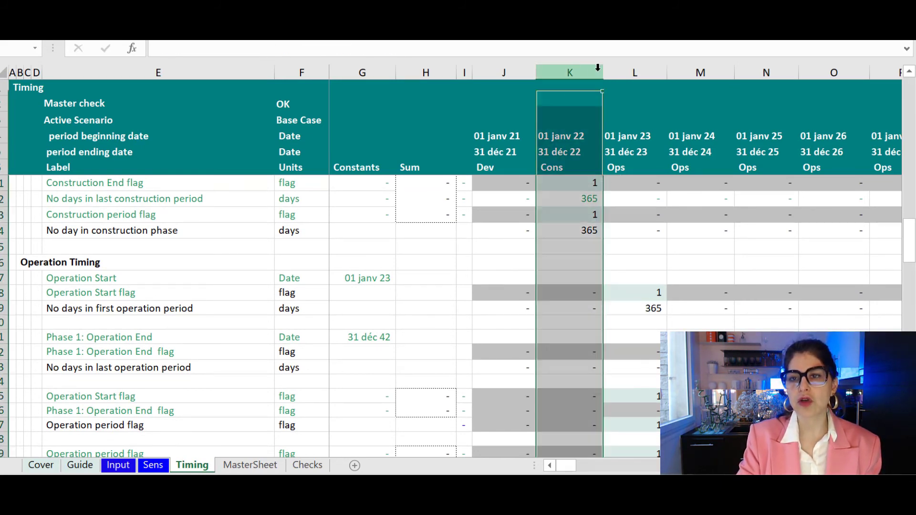
click(654, 69)
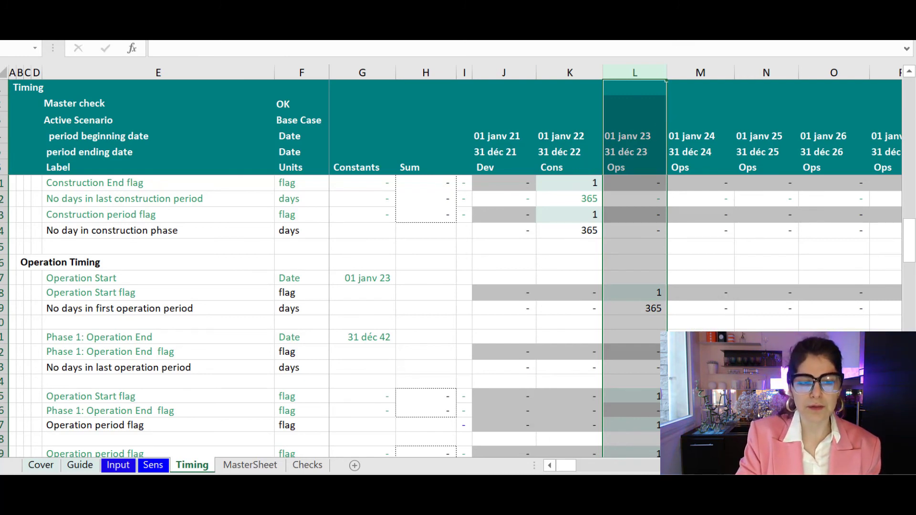
click(653, 308)
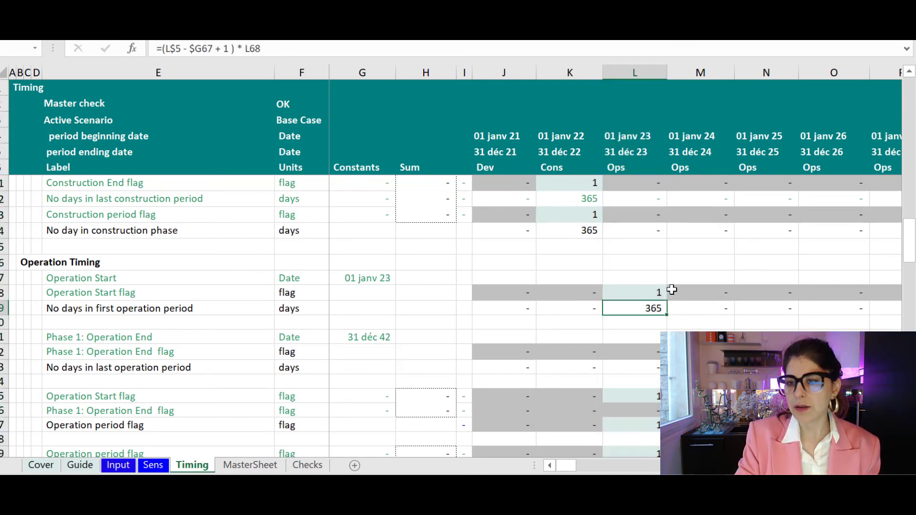
- Scroll through the rest of the annual Timing sheet
scroll(661, 277, down, 1)
mouse_move(650, 266)
mouse_down()
mouse_move(838, 241)
mouse_move(913, 218)
mouse_move(370, 262)
mouse_move(199, 249)
mouse_move(366, 264)
mouse_move(635, 258)
mouse_up()
drag(620, 467, 577, 444)
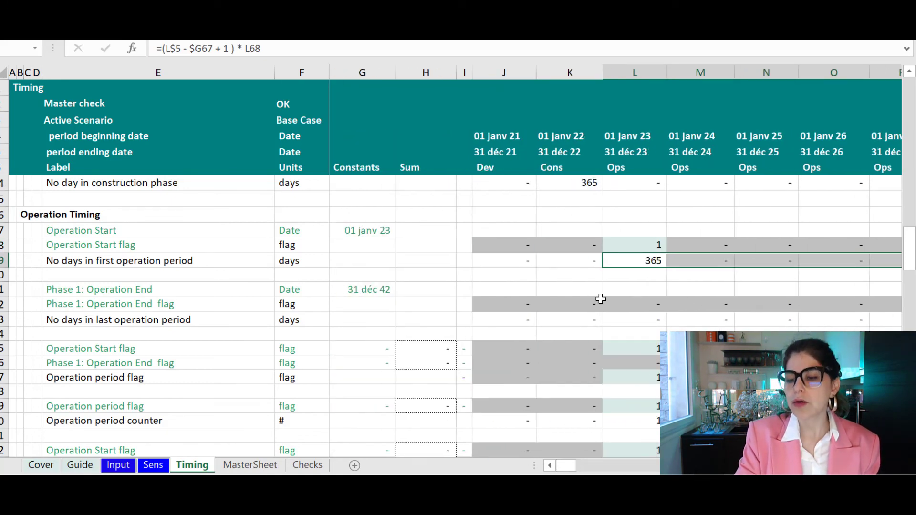
scroll(609, 311, down, 3)
scroll(627, 368, down, 2)
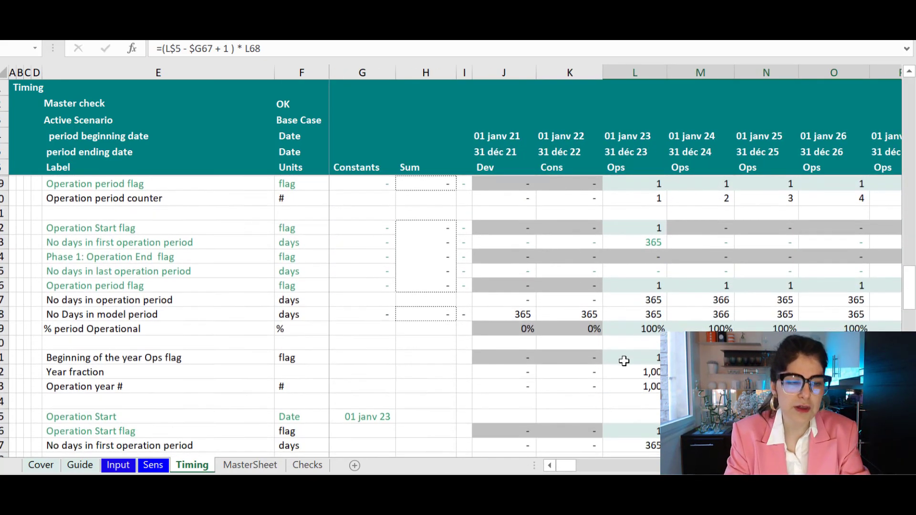
scroll(627, 367, down, 3)
scroll(627, 368, down, 2)
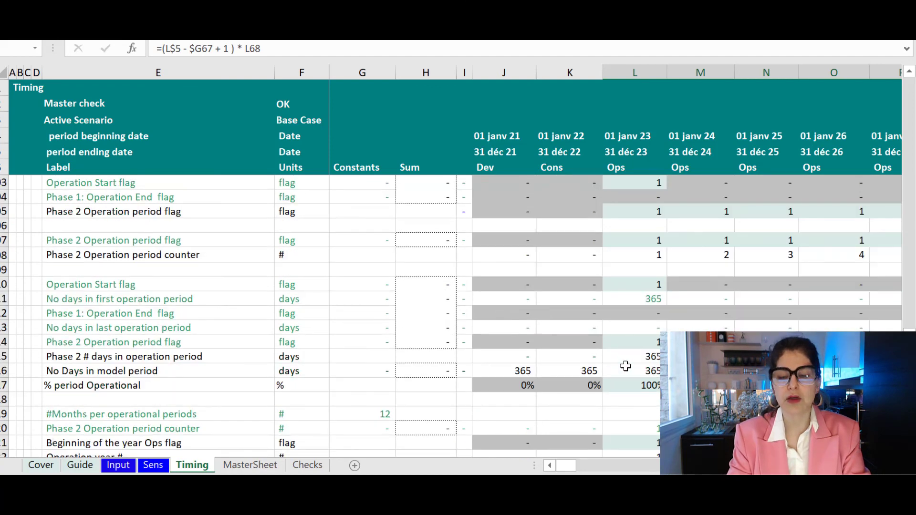
scroll(618, 381, up, 1)
scroll(618, 383, up, 7)
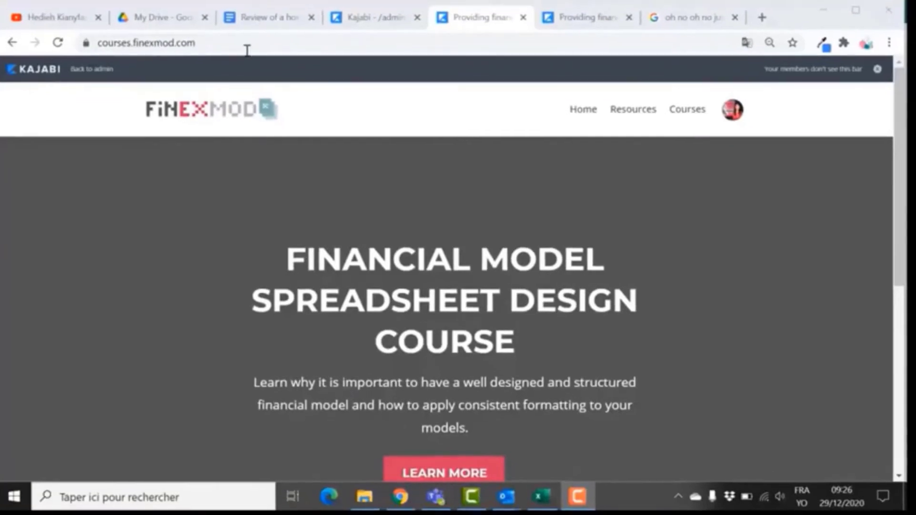
- Open the Financial Model Spreadsheet Design course page via the LEARN MORE banner
click(243, 46)
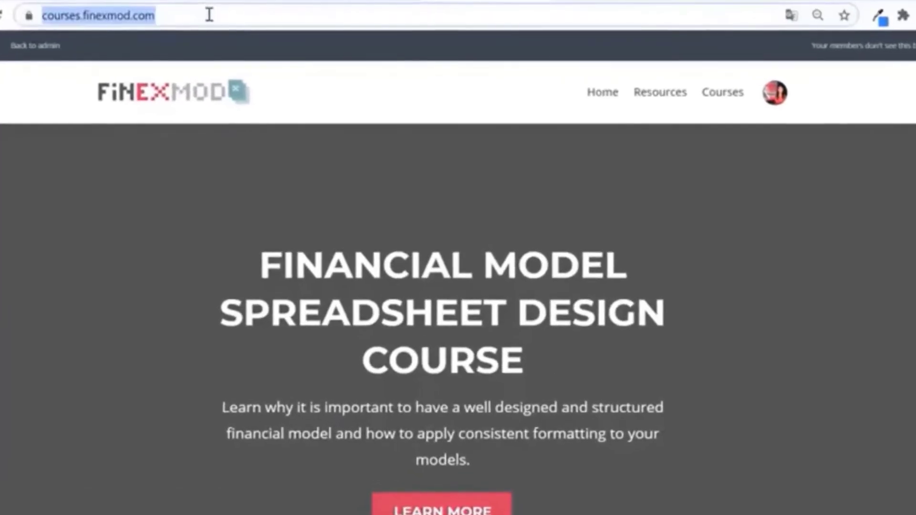
click(440, 280)
scroll(444, 306, down, 3)
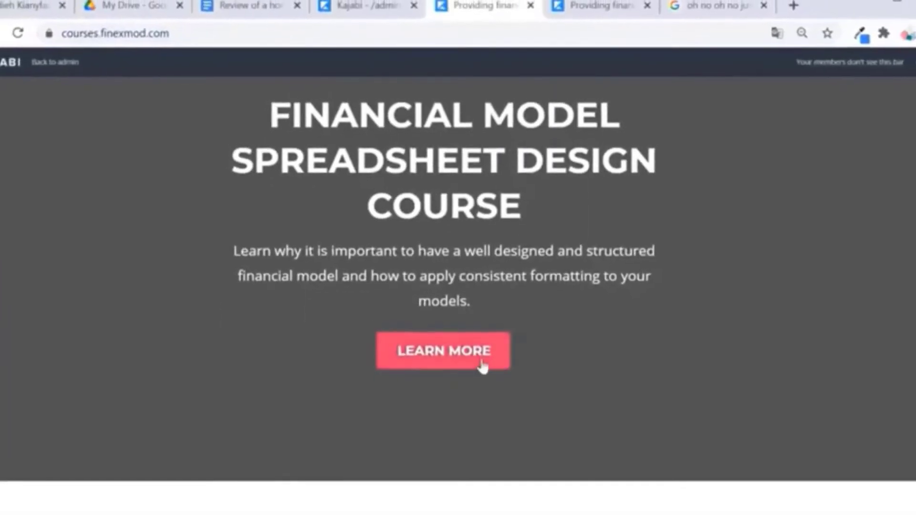
click(478, 358)
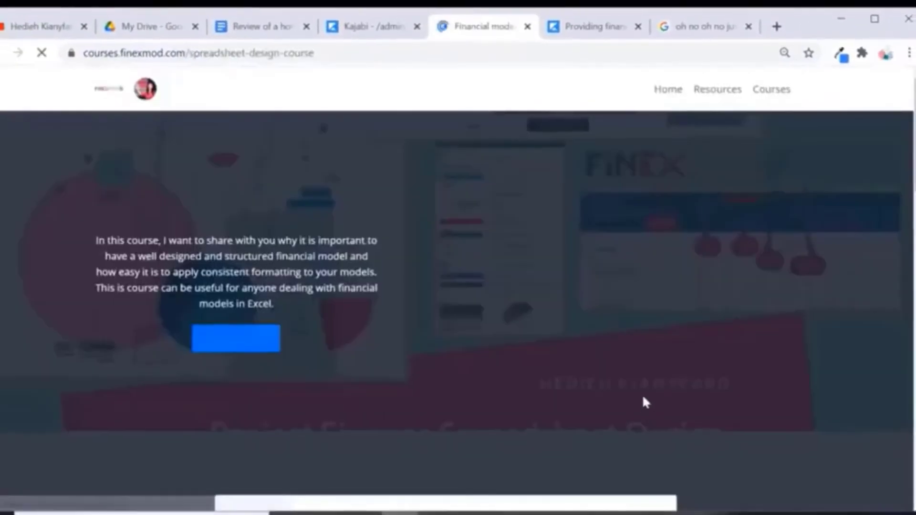
- Scroll down the course page to the course description and instructor bio
scroll(592, 289, down, 2)
scroll(593, 293, down, 10)
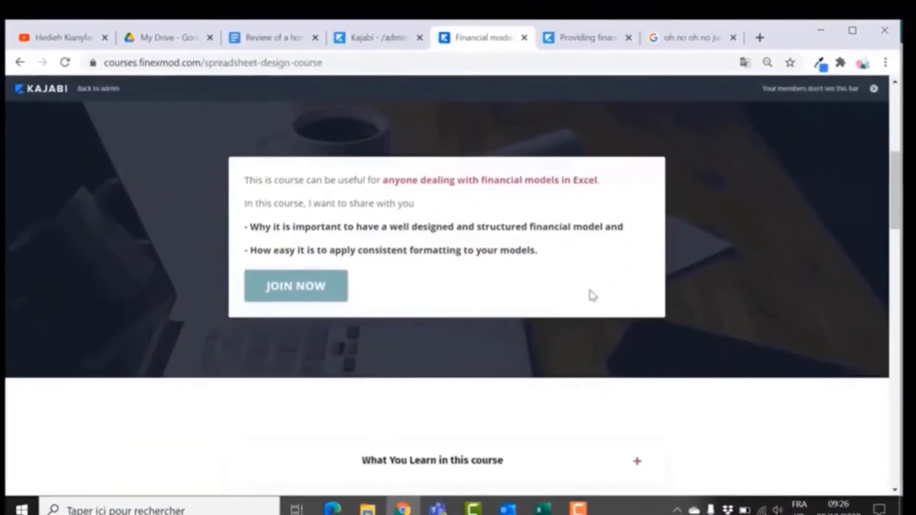
scroll(586, 294, down, 12)
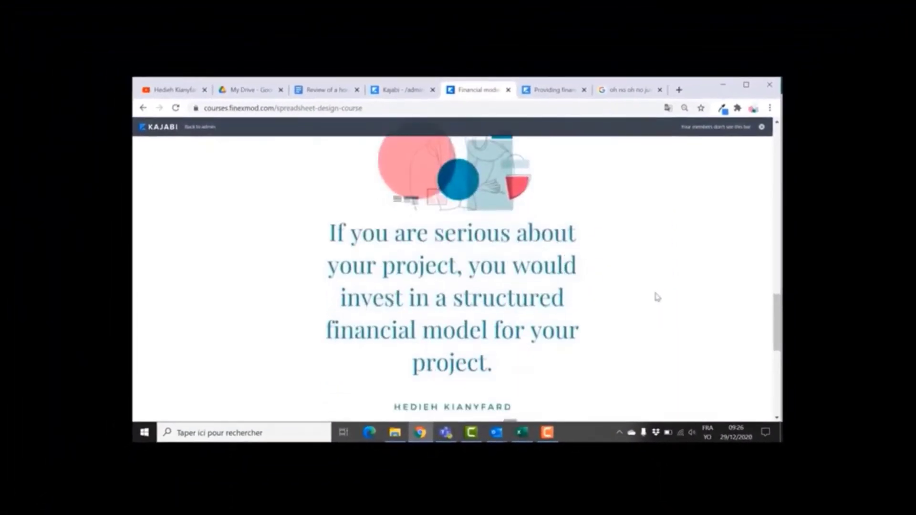
scroll(657, 297, down, 10)
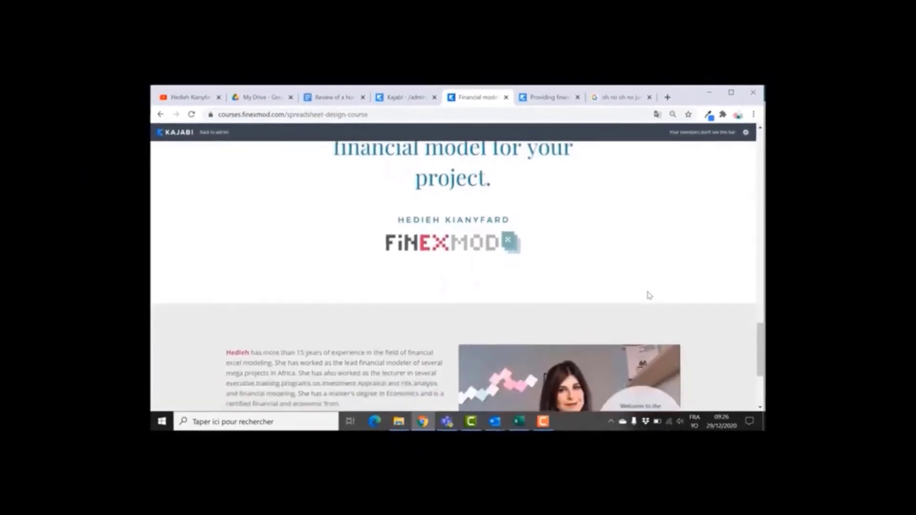